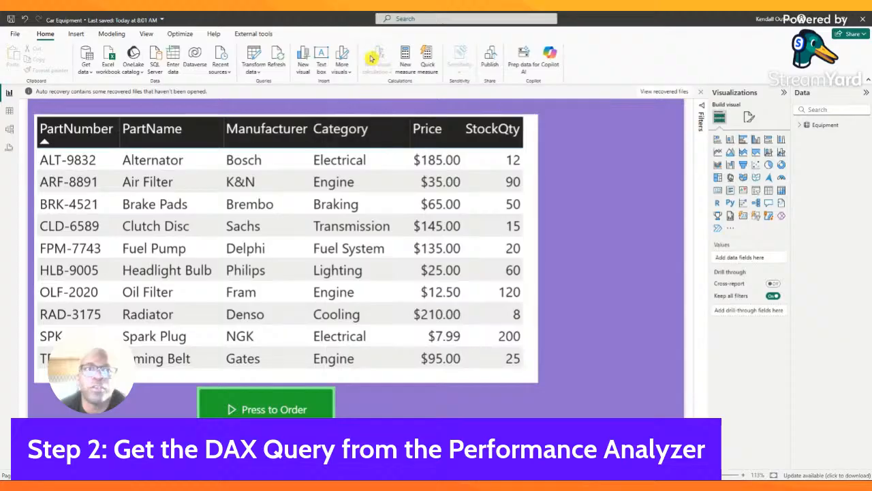
Step: Record the table visual's refresh in Performance analyzer and open its captured query in DAX query view
left_click(181, 34)
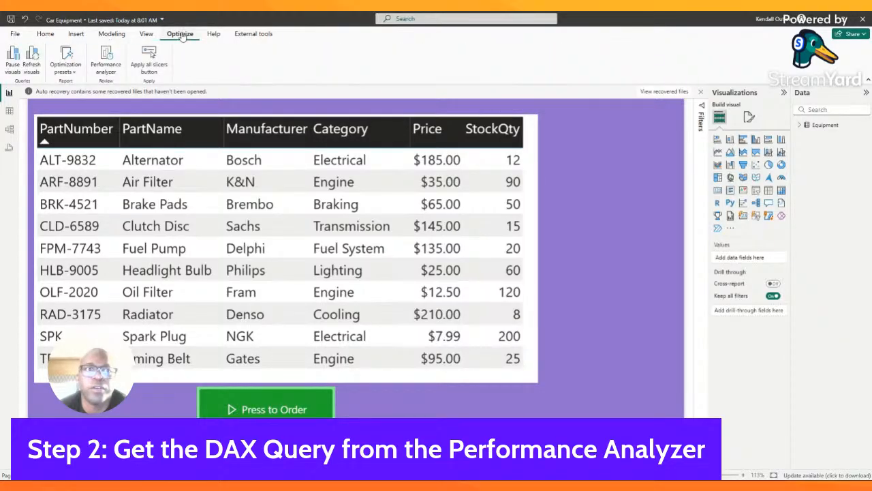
left_click(106, 68)
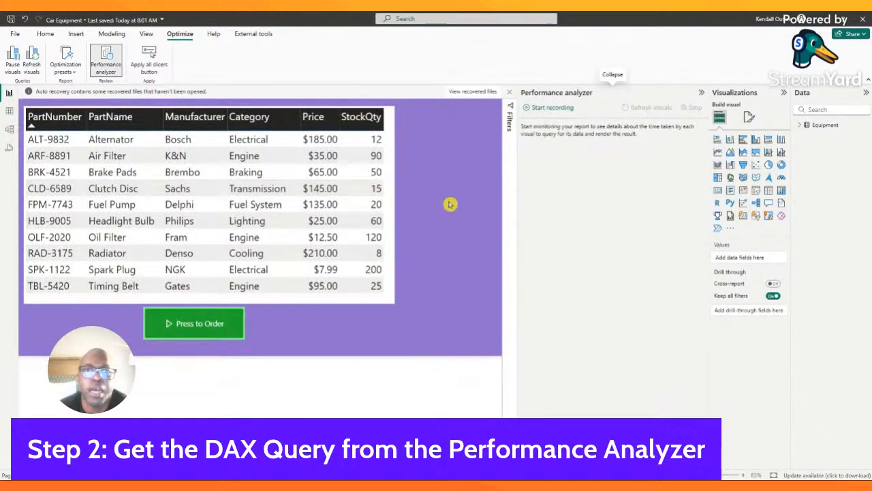
left_click(551, 111)
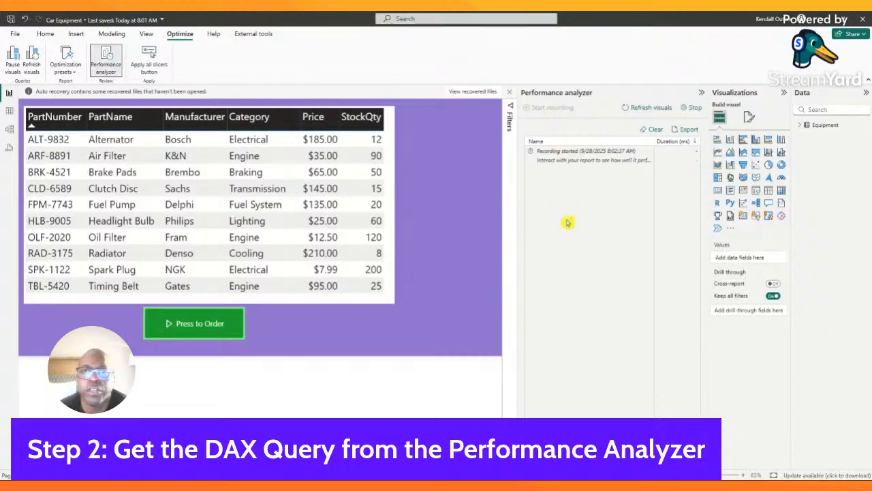
left_click(644, 111)
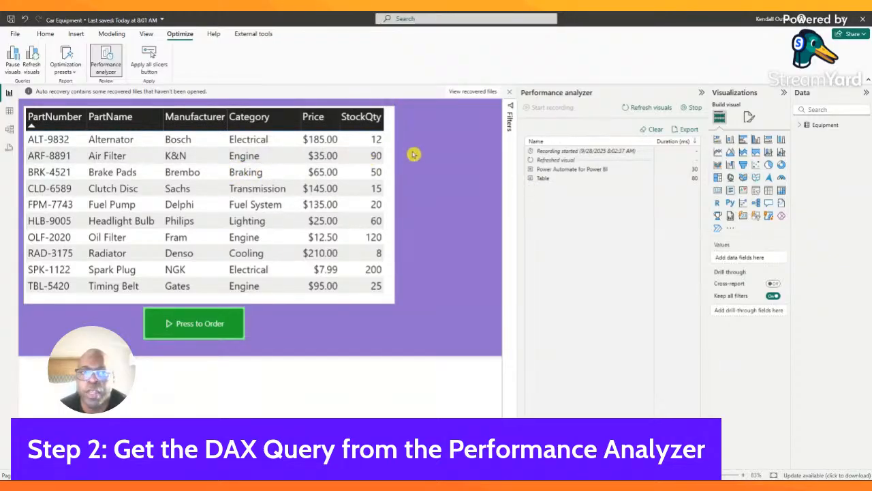
left_click(531, 179)
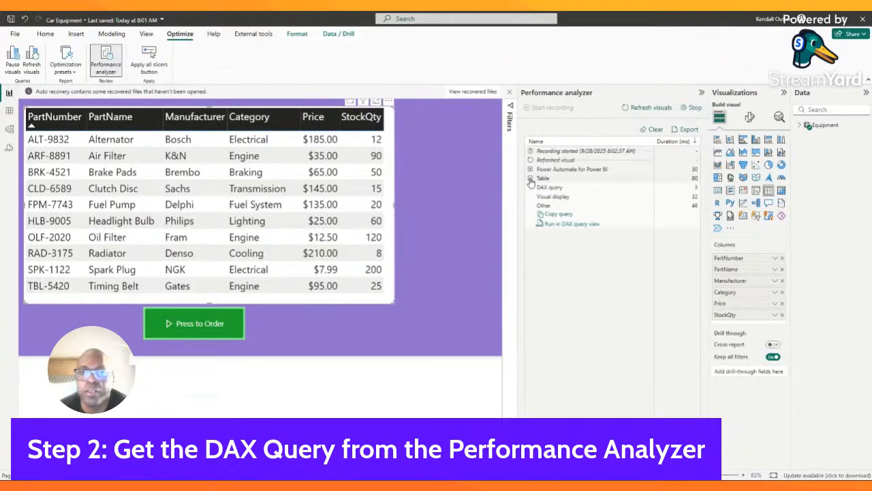
left_click(570, 224)
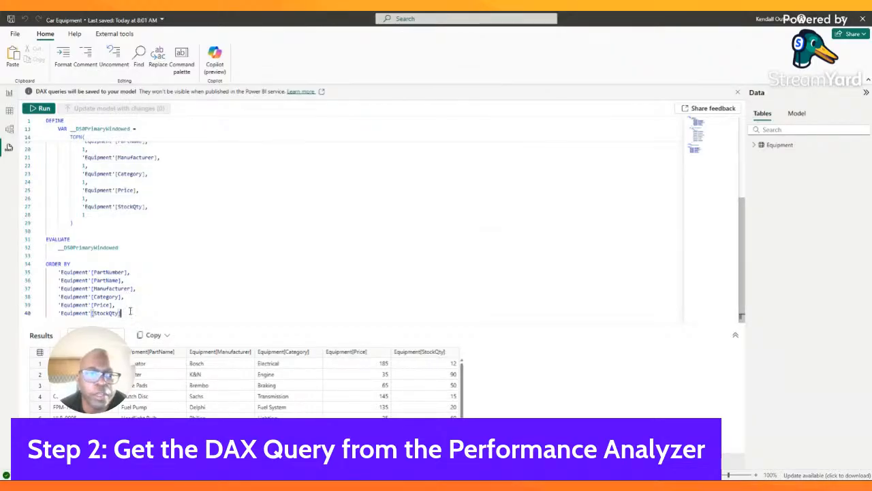
Step: Review the generated DAX query from DEFINE down, then return to the report page
left_click_drag(130, 311, 30, 113)
left_click(184, 179)
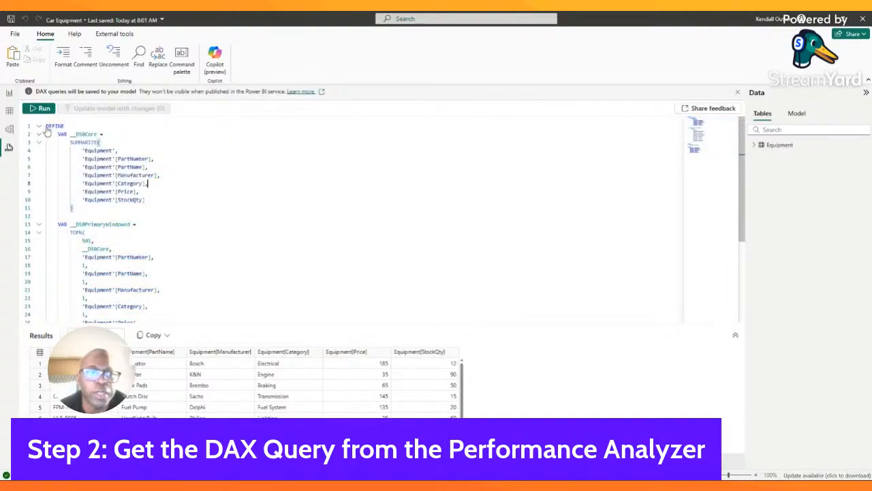
left_click_drag(46, 126, 185, 345)
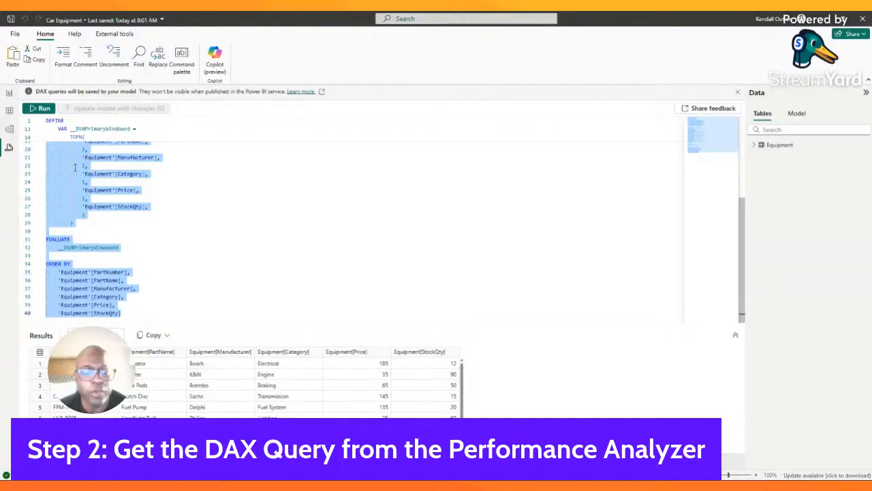
left_click(198, 218)
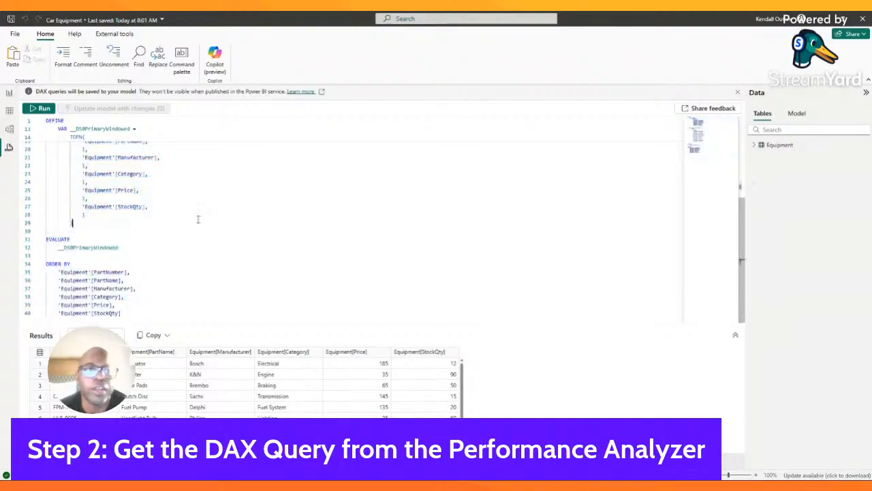
scroll(144, 193, "up", 5)
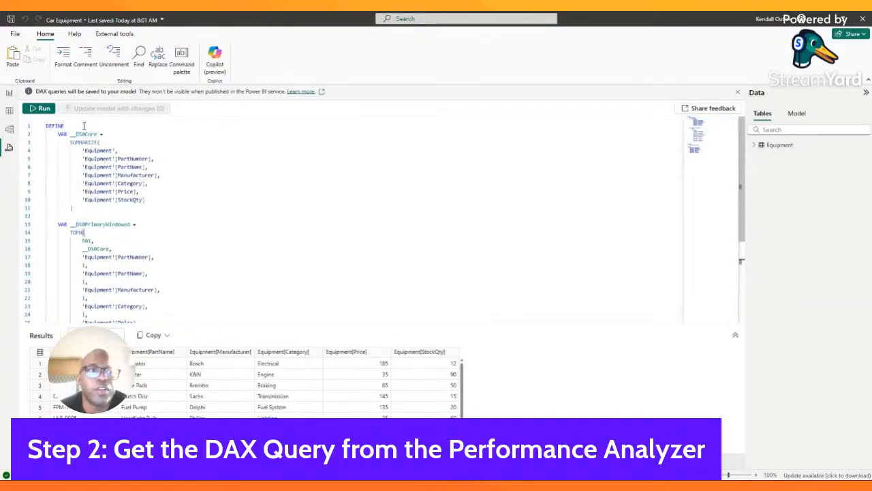
left_click(10, 92)
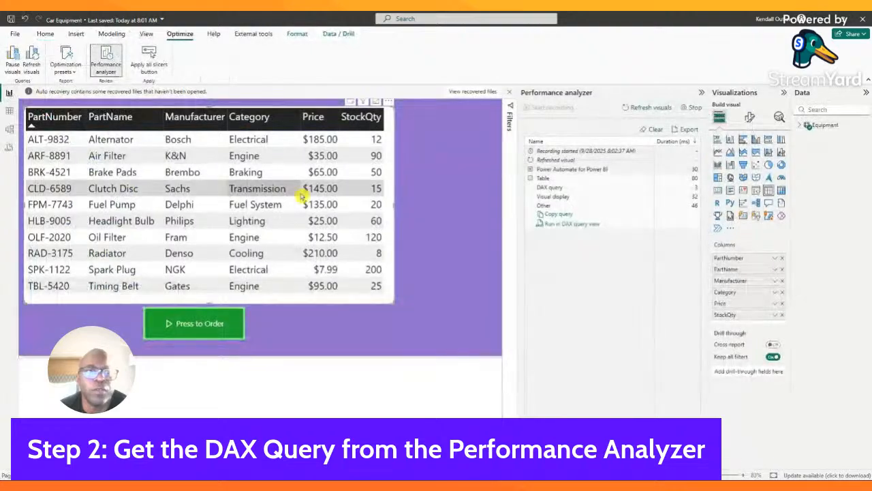
Step: Collapse the Performance analyzer pane and delete the Press to Order button
left_click(700, 94)
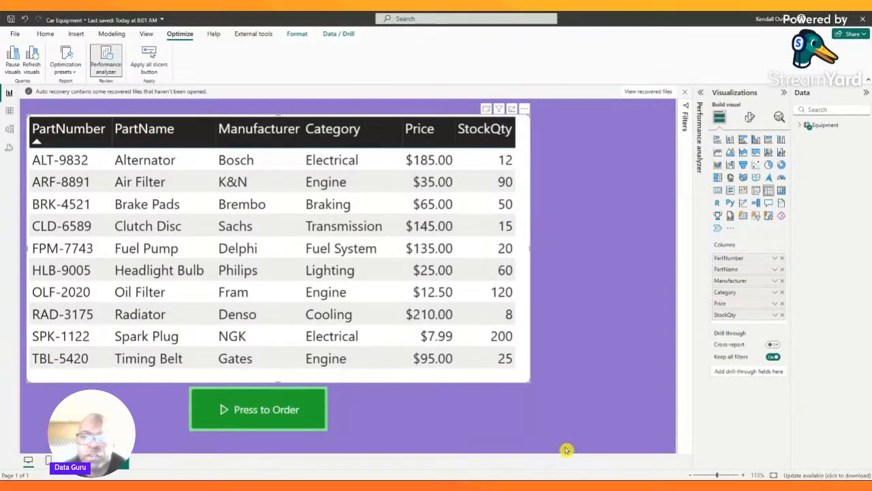
left_click(330, 401)
left_click(329, 402)
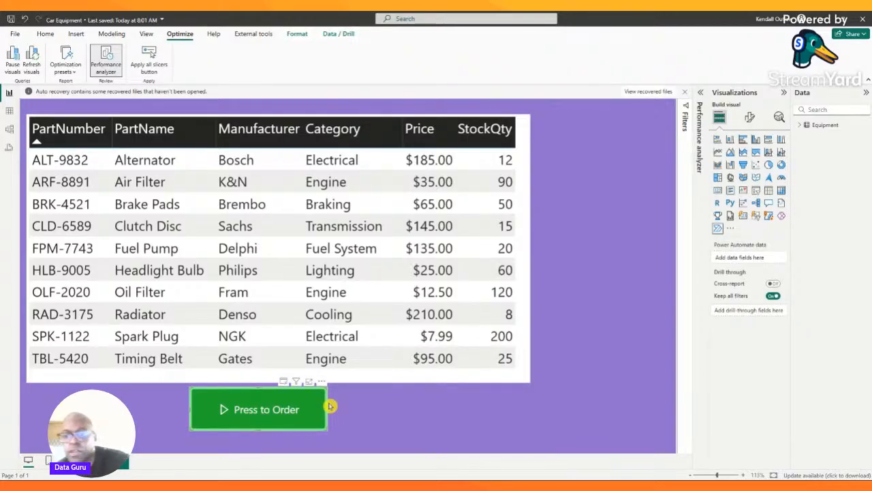
key("Delete")
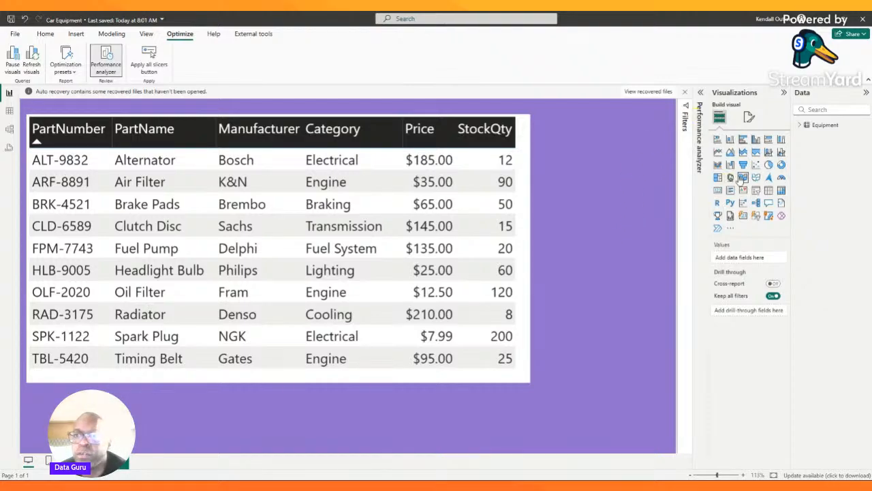
Step: Add a Power Automate visual, shrink it to a small box and centre it below the table
left_click(717, 229)
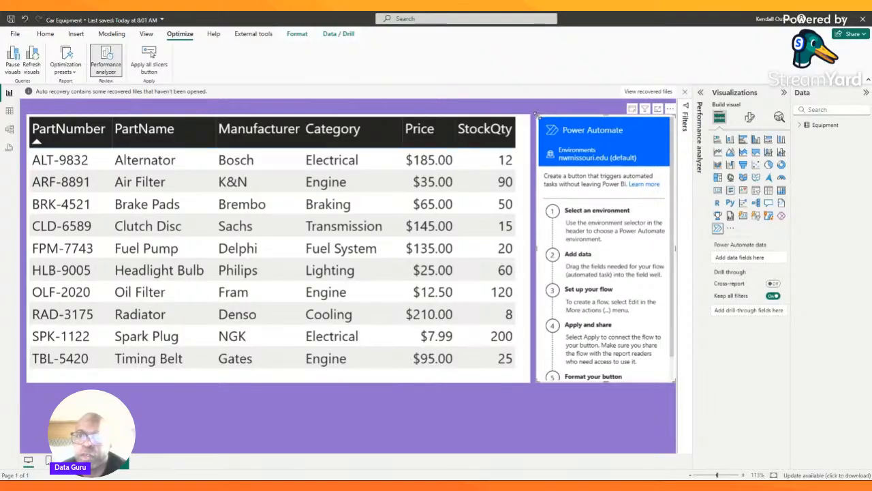
left_click_drag(536, 115, 553, 337)
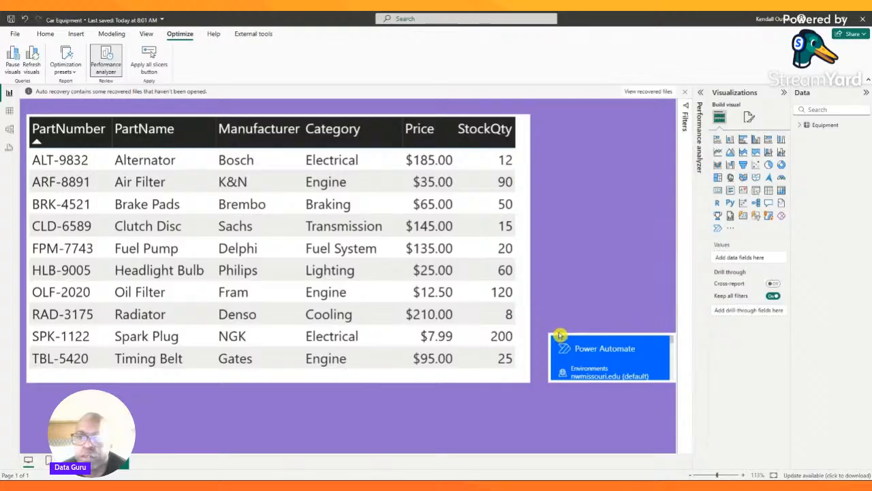
left_click_drag(557, 339, 223, 393)
left_click(376, 398)
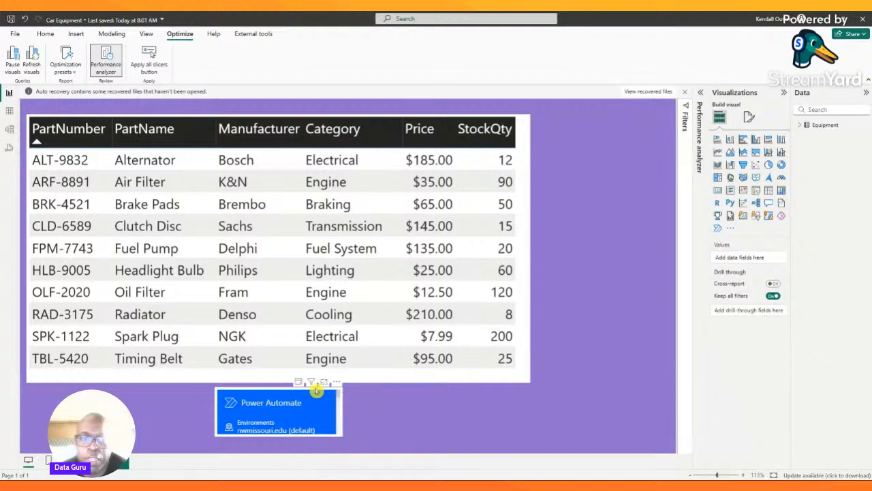
Step: Open the Power Automate visual's flow editor through More options > Edit
left_click(235, 392)
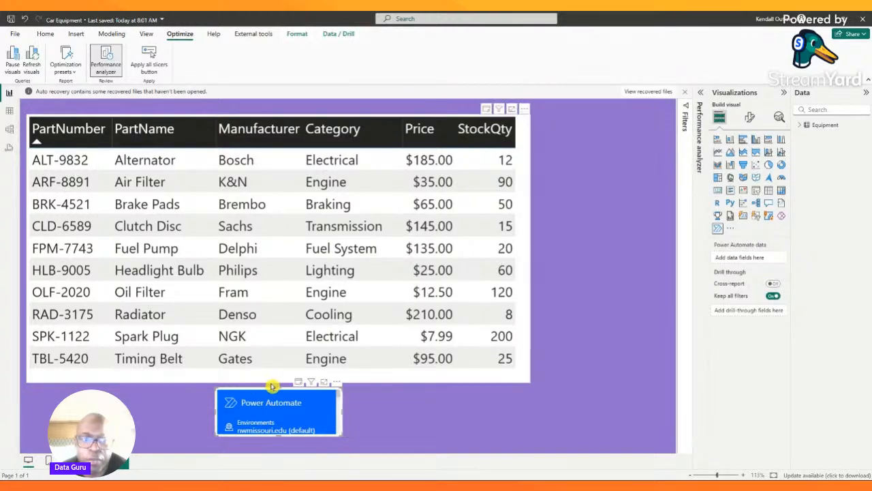
left_click(338, 384)
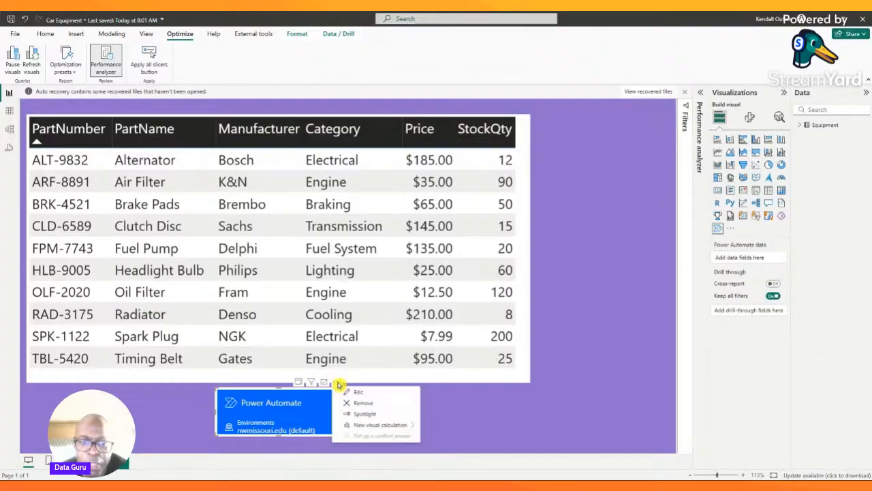
left_click(385, 395)
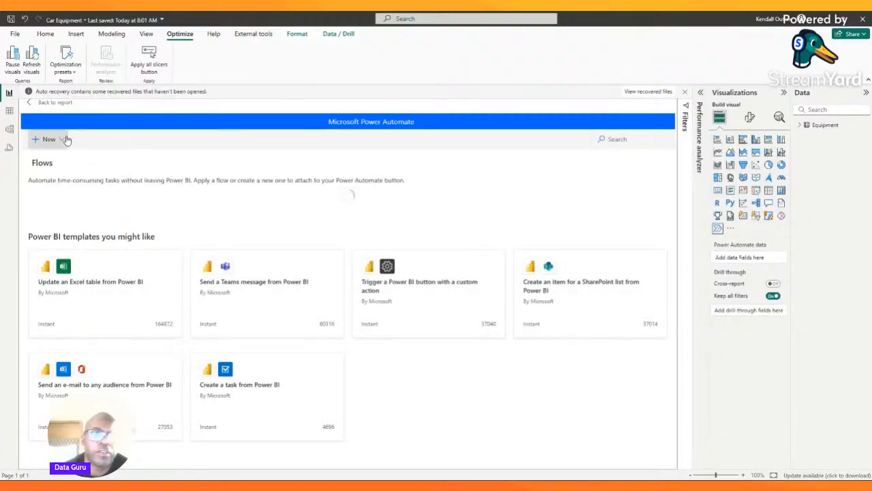
Step: Create an instant cloud flow and add the Power BI 'Run a query against a dataset' action
left_click(66, 140)
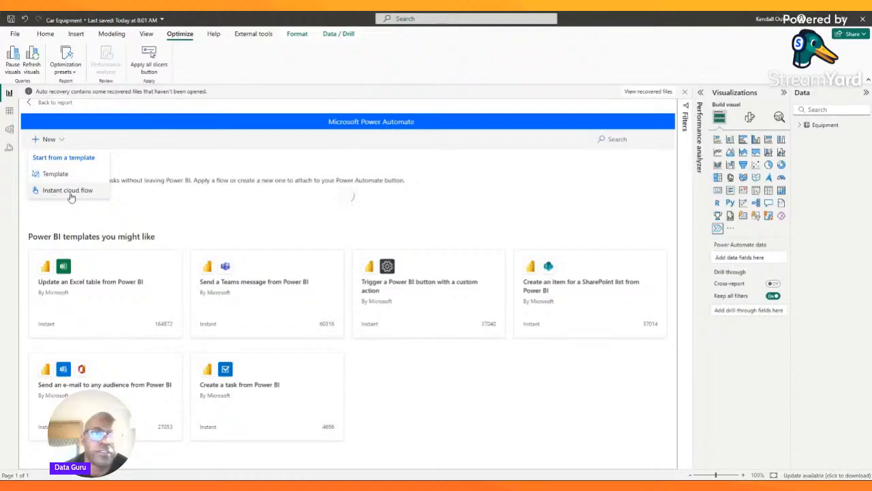
left_click(97, 193)
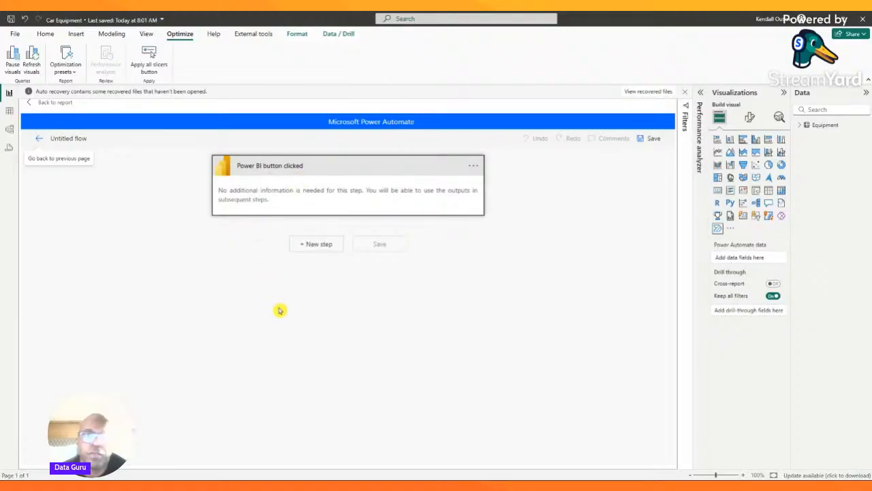
left_click(322, 243)
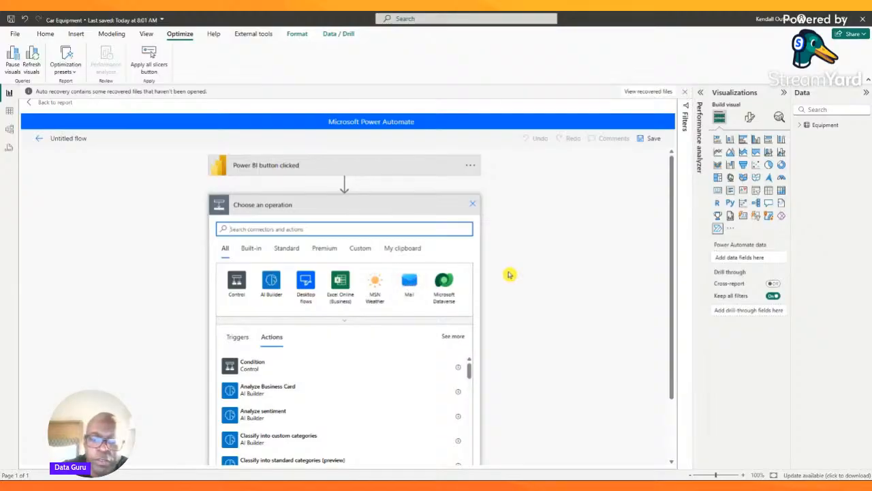
type("pu")
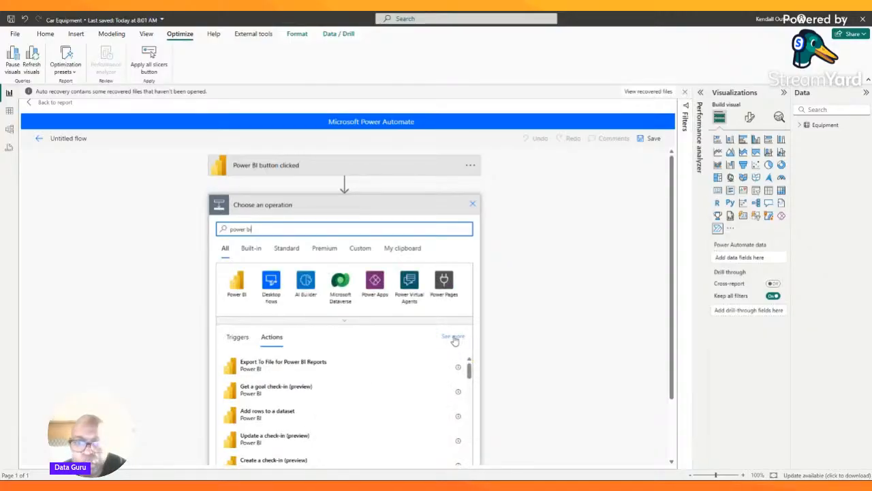
left_click(453, 338)
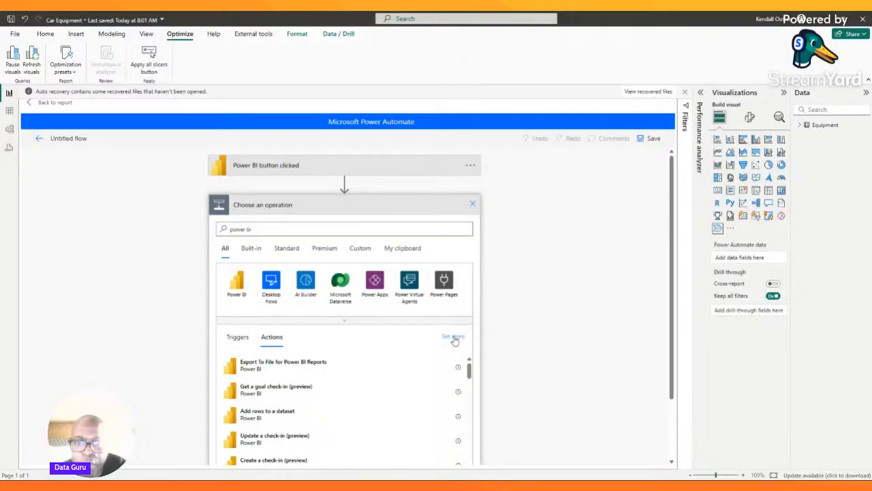
scroll(248, 411, "down", 3)
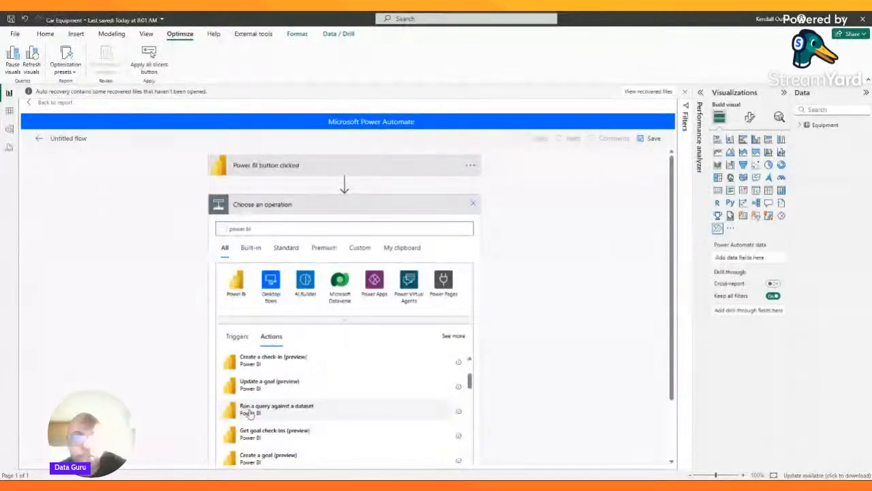
left_click(298, 413)
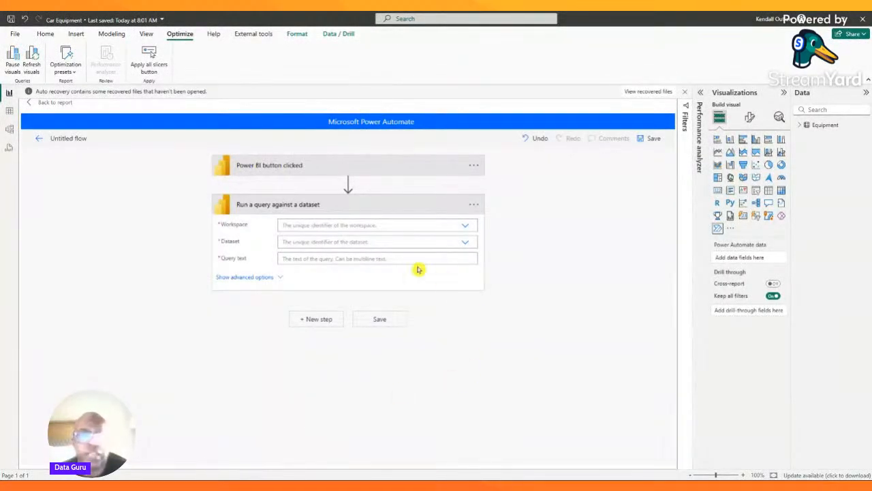
Step: Point the query action at My Workspace and the Car Equipment dataset
left_click(466, 227)
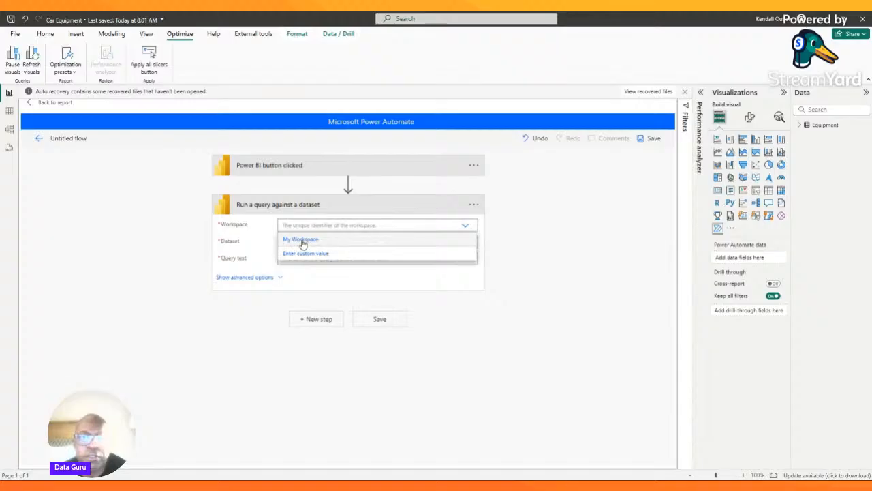
left_click(323, 243)
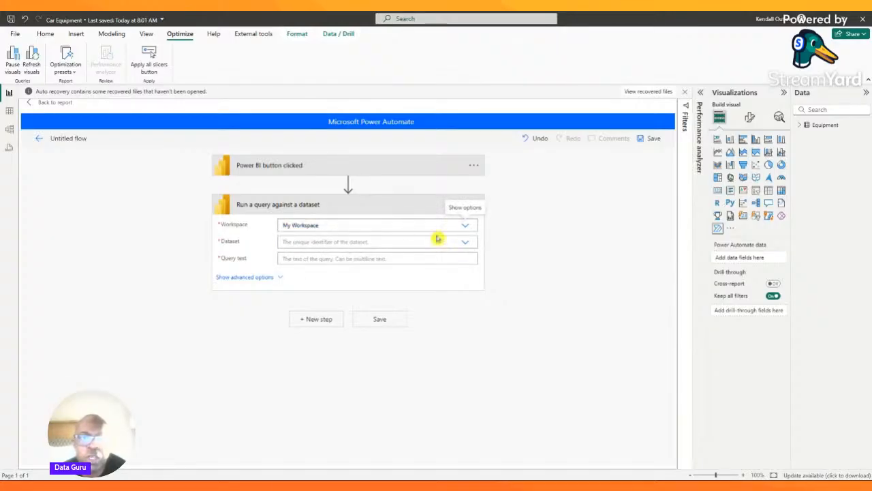
left_click(465, 243)
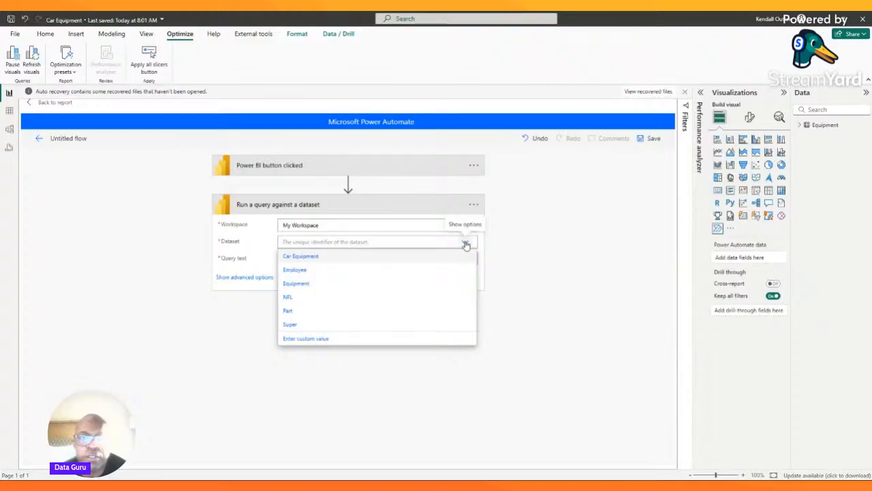
left_click(328, 261)
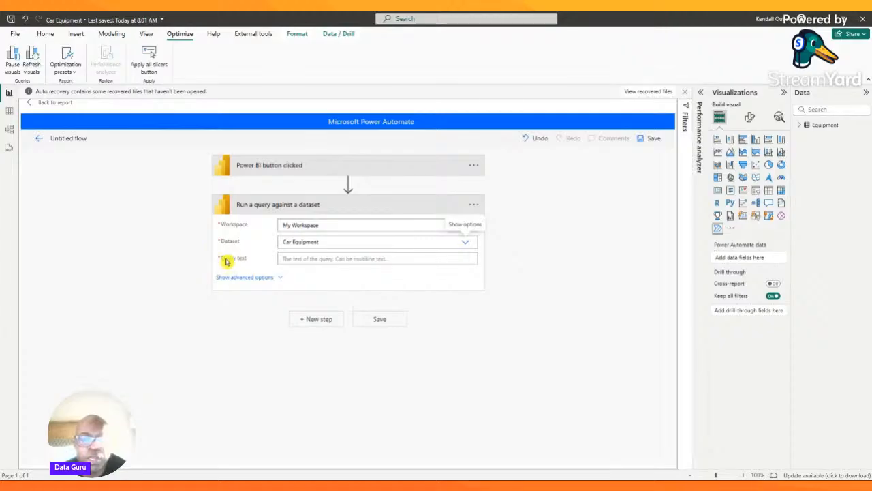
Step: Paste the copied DAX query into the Query box and collapse the step
left_click(289, 259)
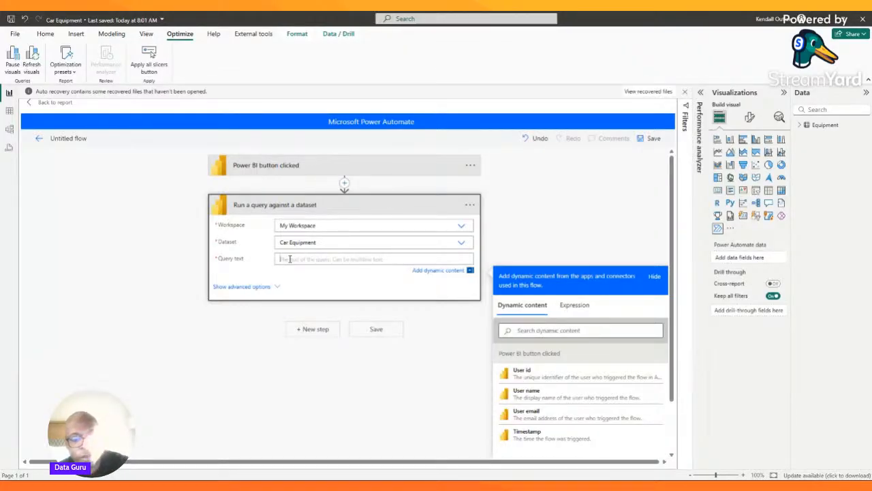
key("ctrl+v")
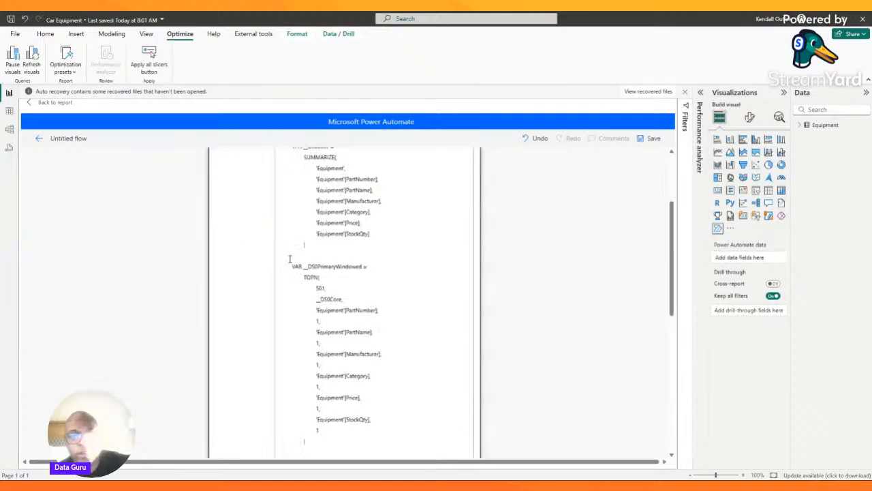
scroll(443, 307, "up", 5)
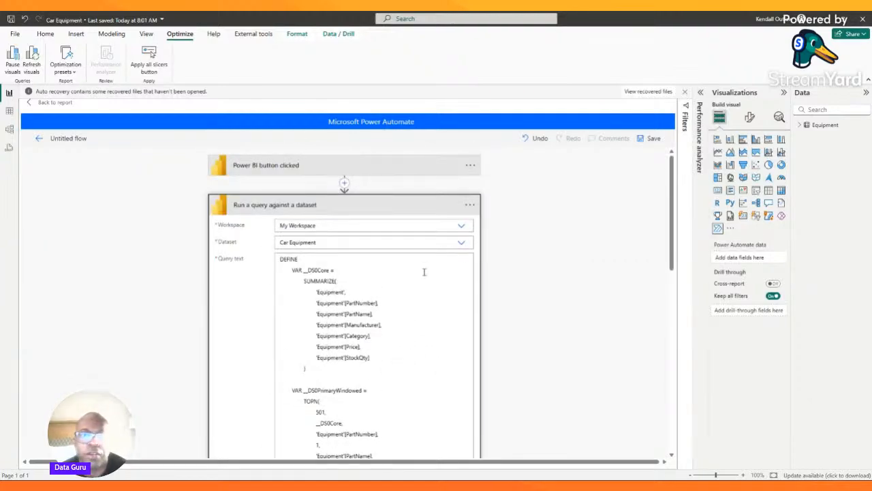
left_click(403, 209)
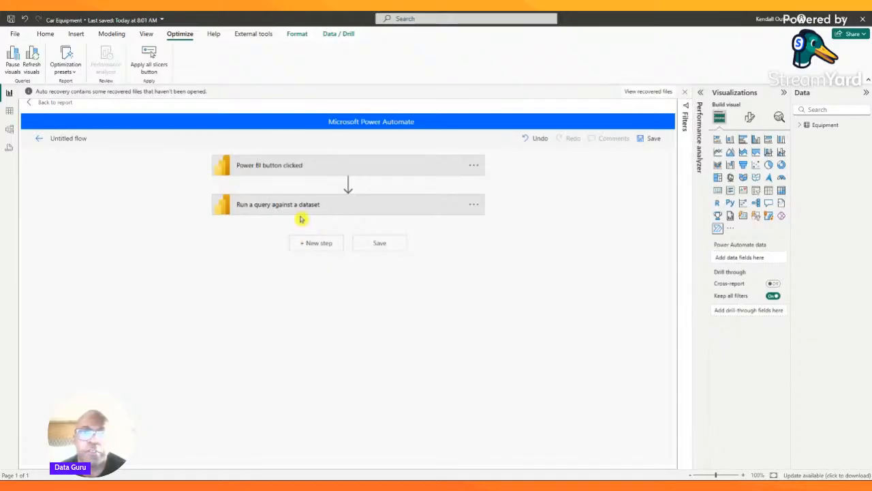
Step: Add a Create CSV table action after the query step
left_click(309, 244)
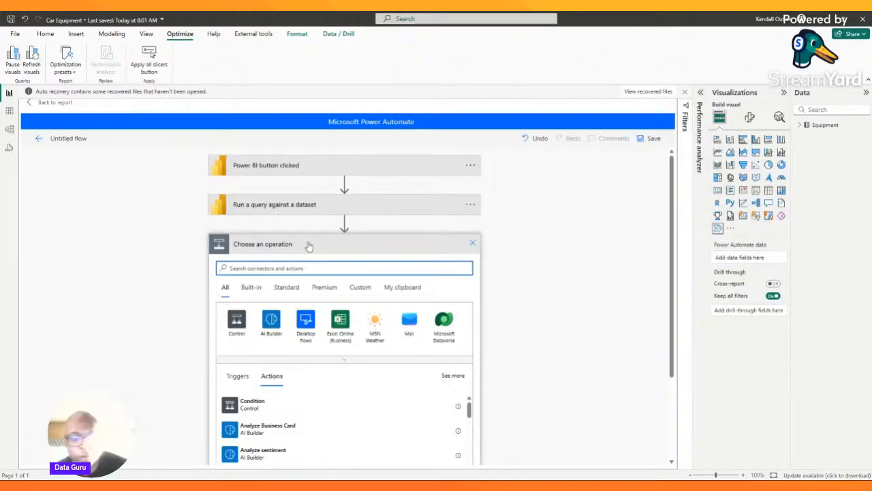
type("d")
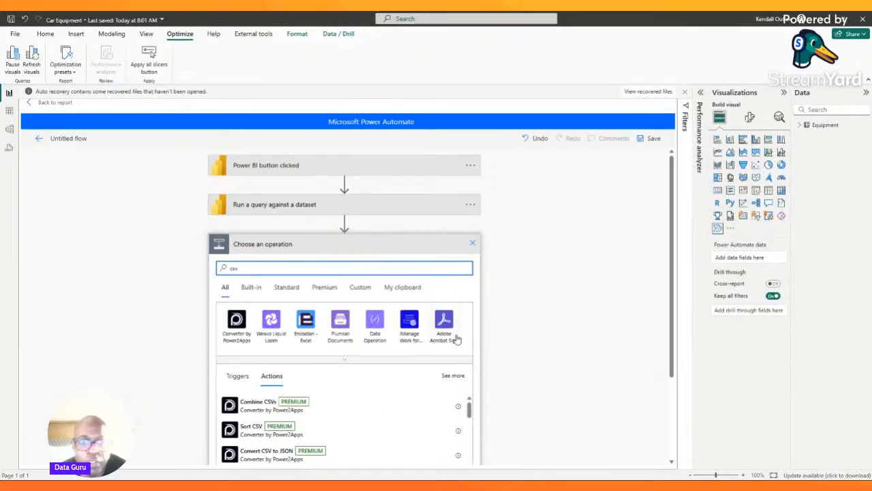
left_click_drag(469, 409, 470, 434)
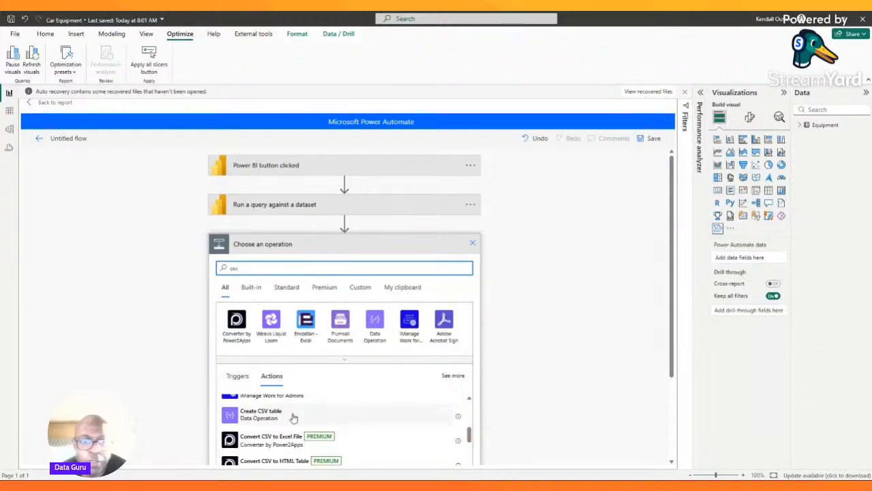
left_click(266, 415)
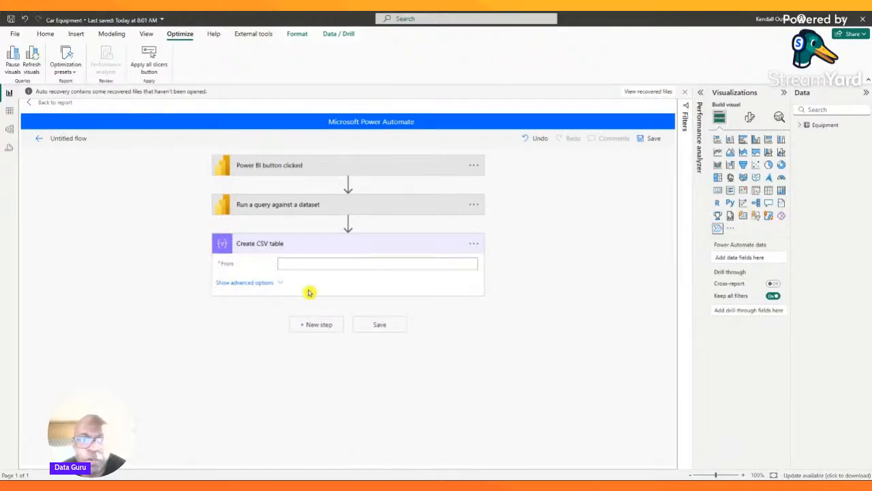
Step: Set the CSV table's From to First table rows and reveal its advanced options
left_click(300, 263)
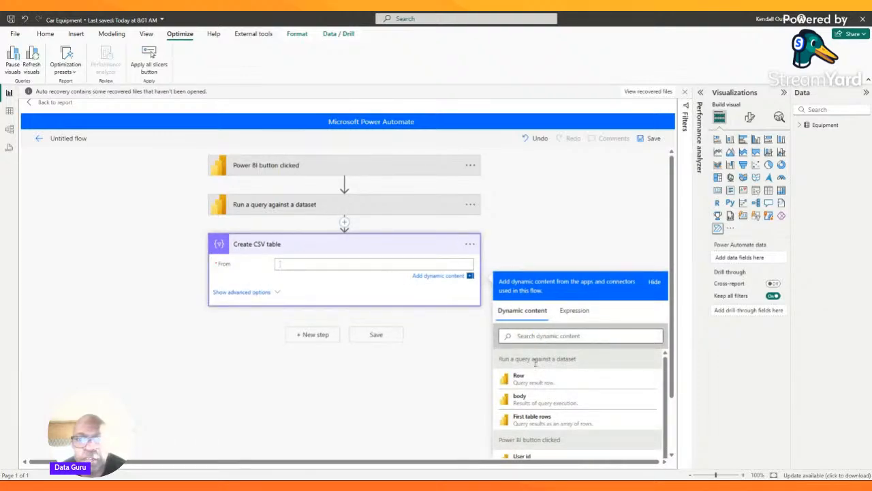
left_click(531, 420)
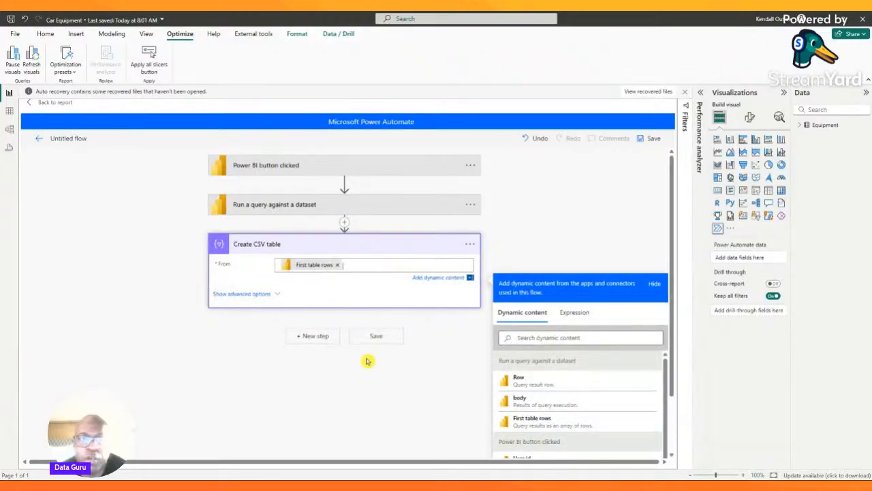
left_click(255, 295)
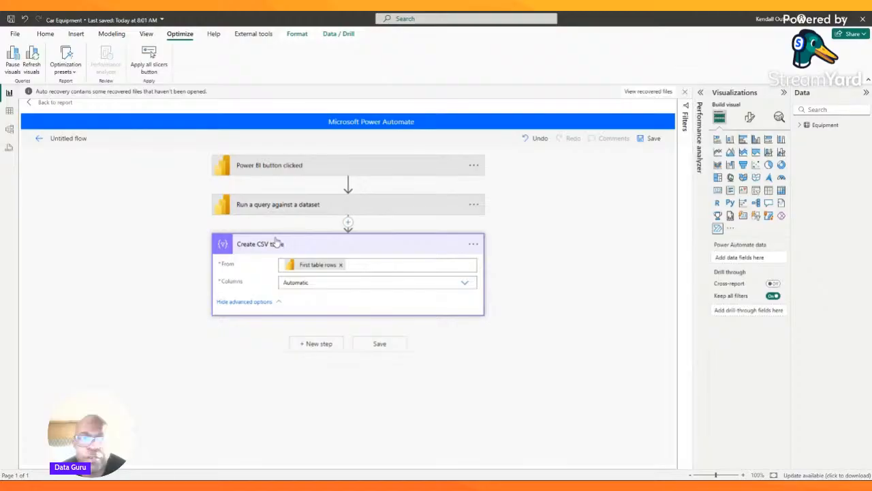
left_click(315, 348)
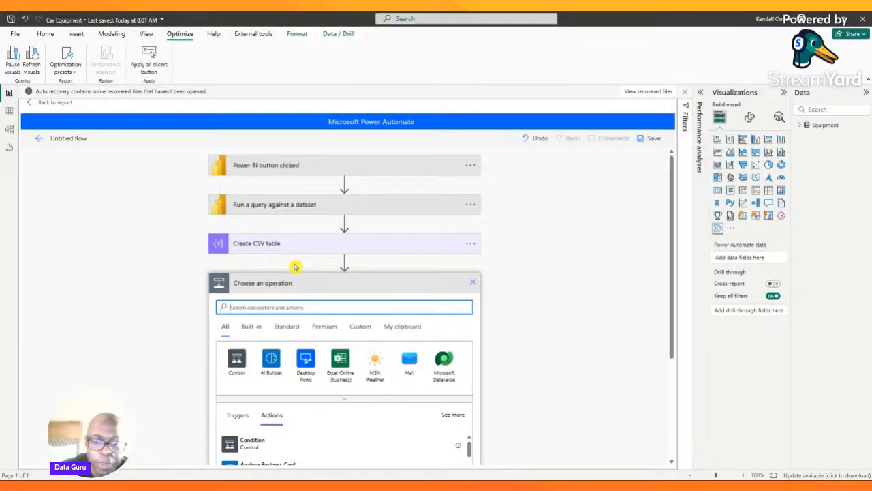
Step: Choose the Office 365 Outlook connector and add its Send an email (V2) action
type("c")
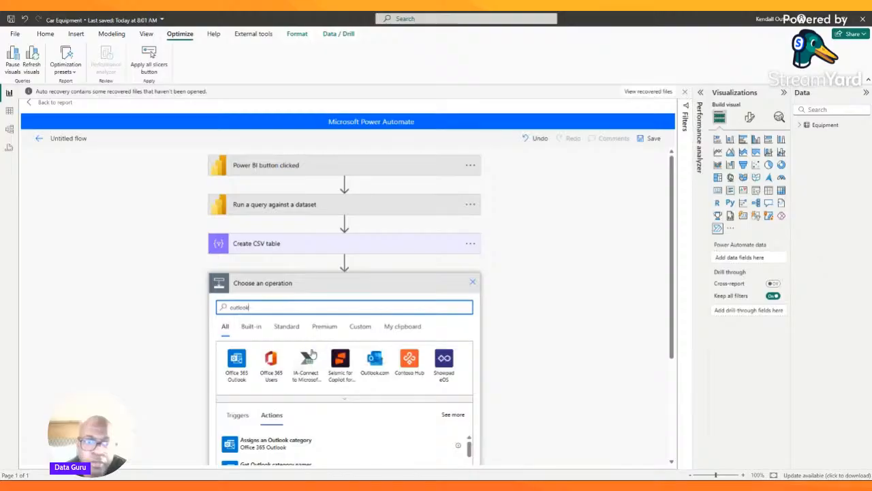
scroll(271, 390, "down", 2)
left_click(232, 282)
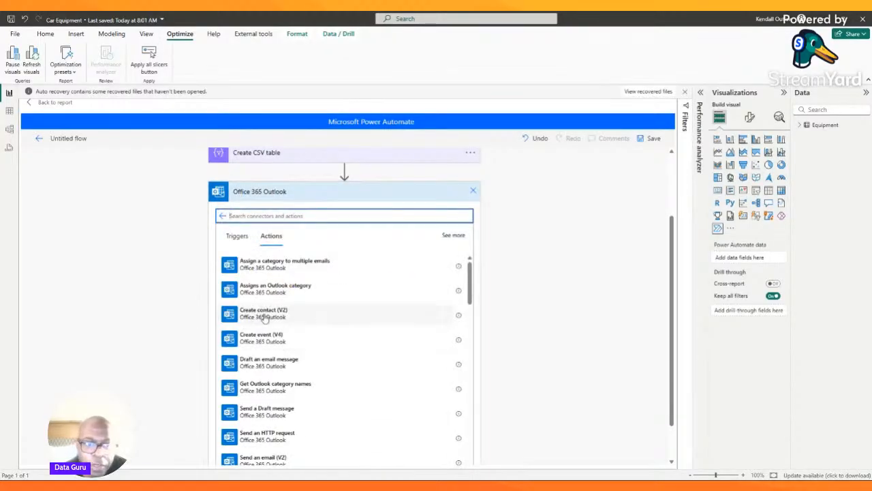
scroll(283, 424, "down", 1)
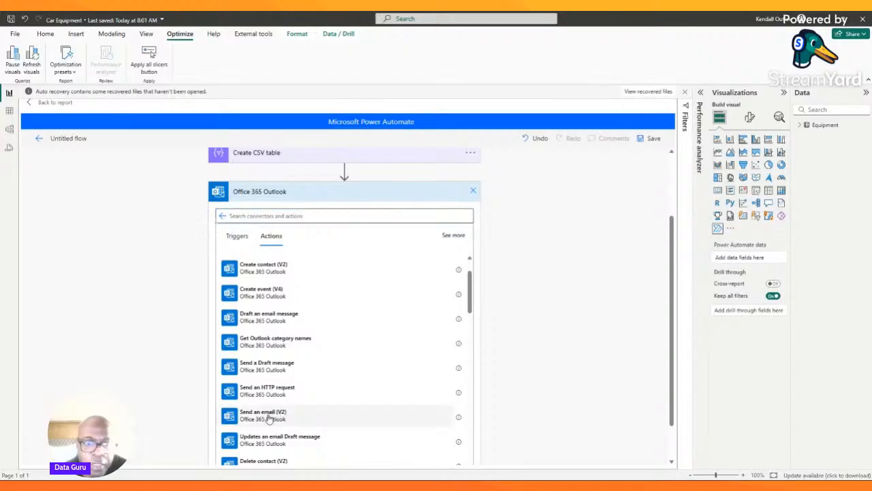
left_click(276, 413)
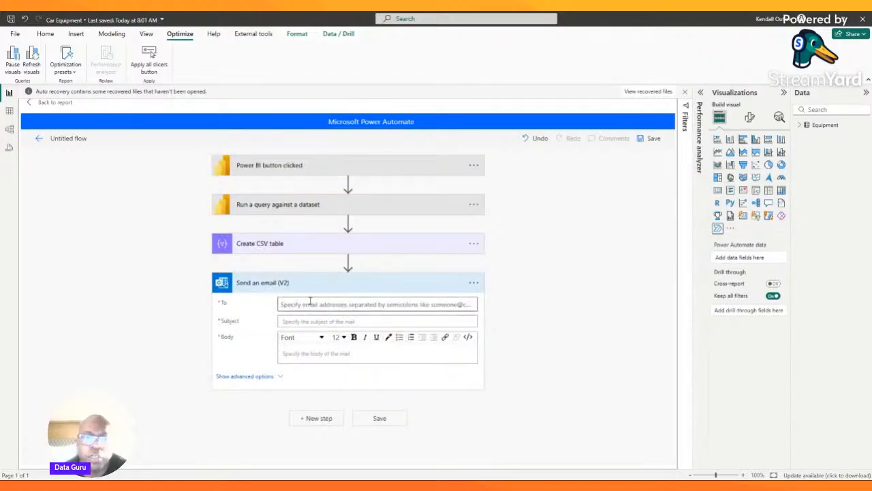
Step: Set the email's To field to the suggested contact
left_click(310, 304)
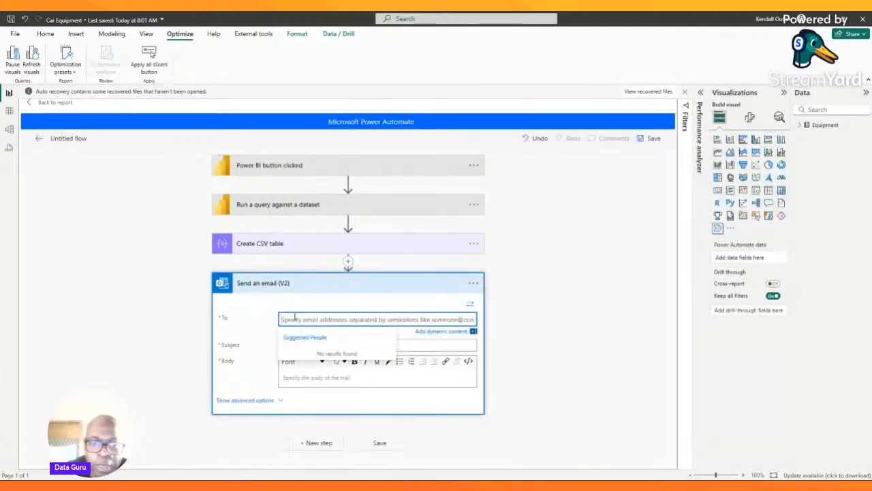
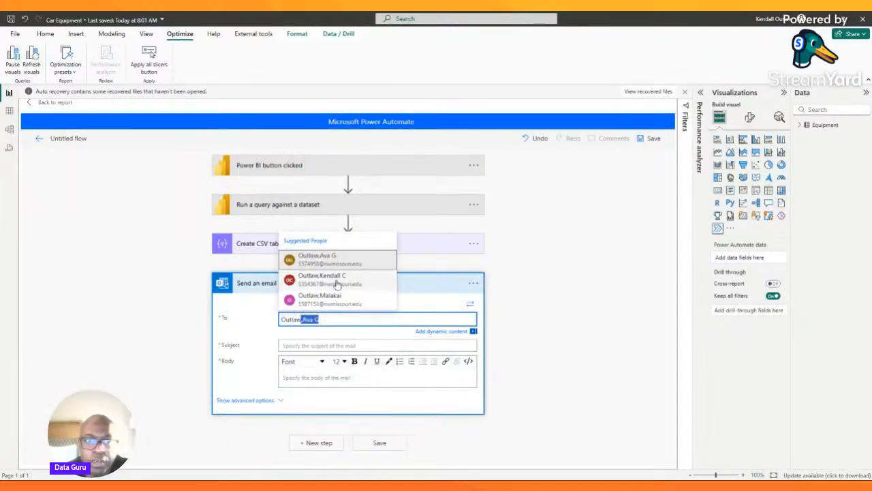
left_click(336, 281)
Step: Fill both the email subject and body with 'Car Equipment'
left_click(326, 342)
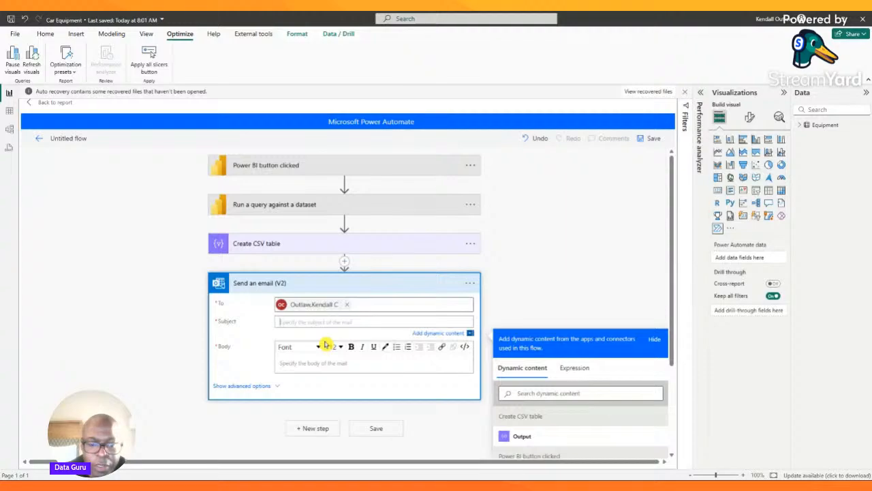
type("Ca")
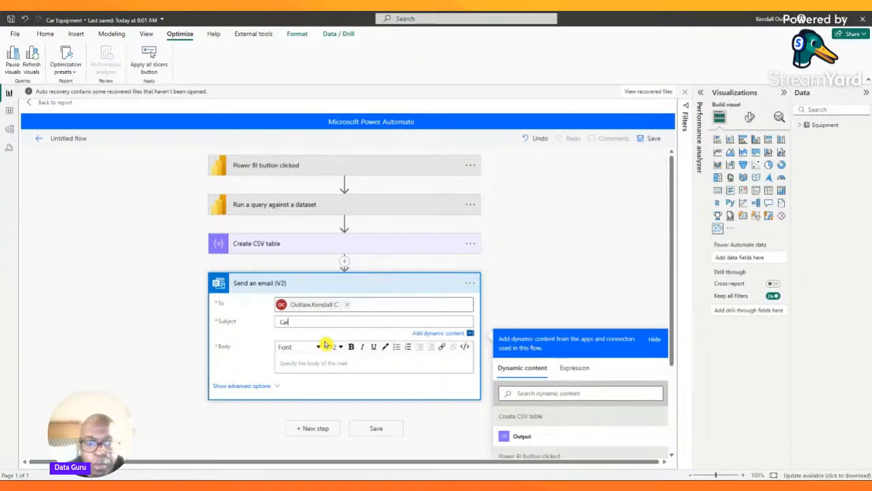
type("r Equipment")
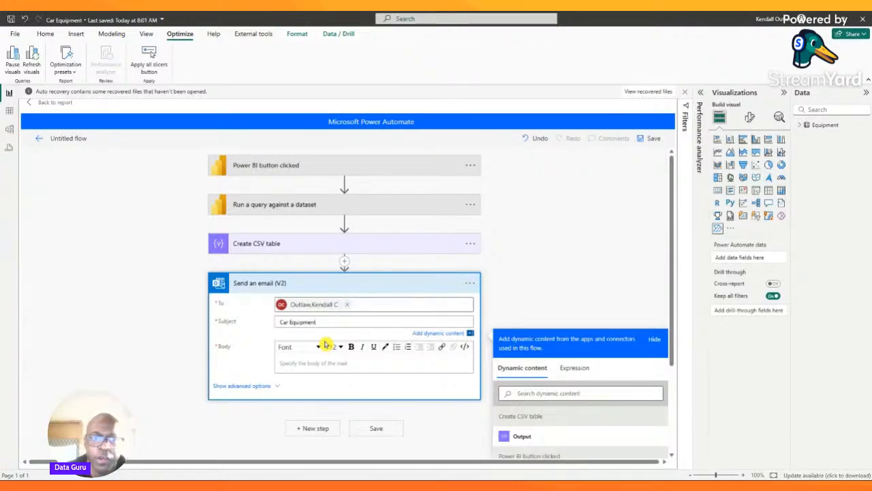
left_click(296, 365)
type("d")
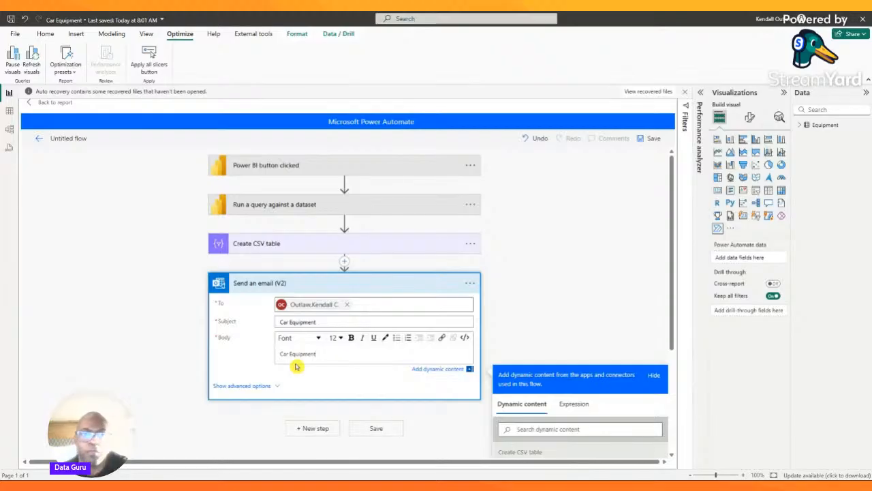
Step: Set the email's Attachments Content to the Create CSV table Output
left_click(242, 385)
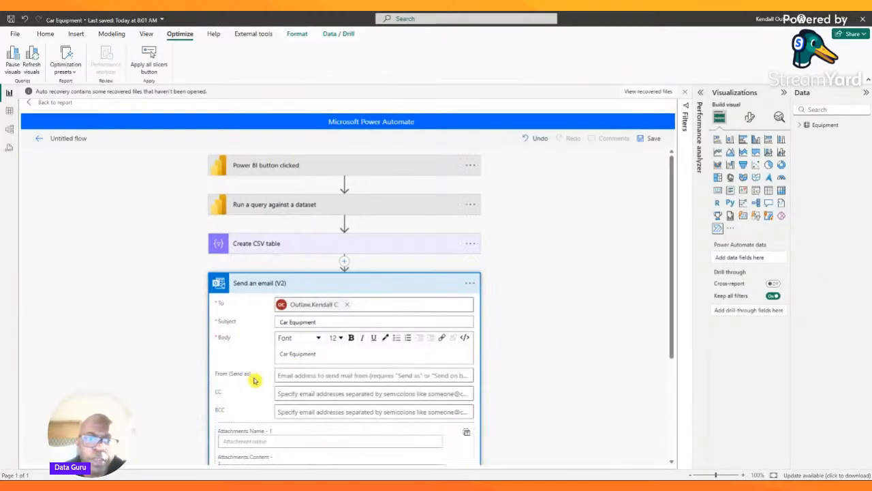
scroll(295, 389, "down", 2)
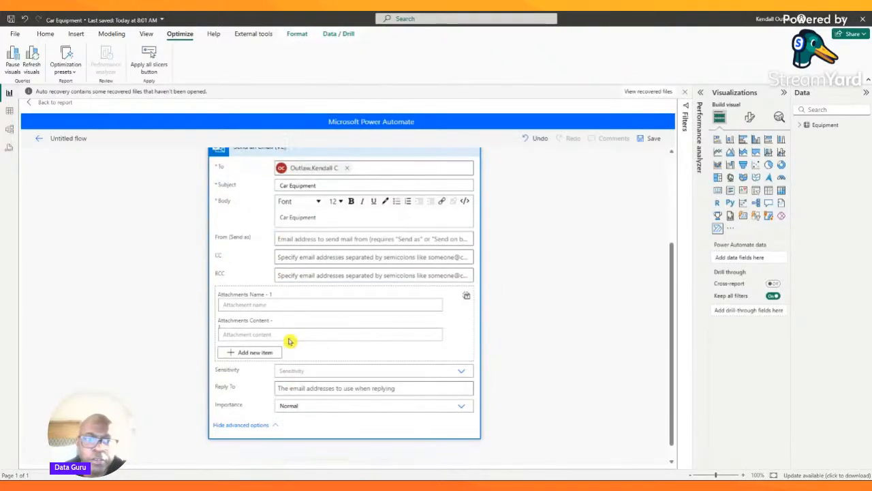
left_click(238, 333)
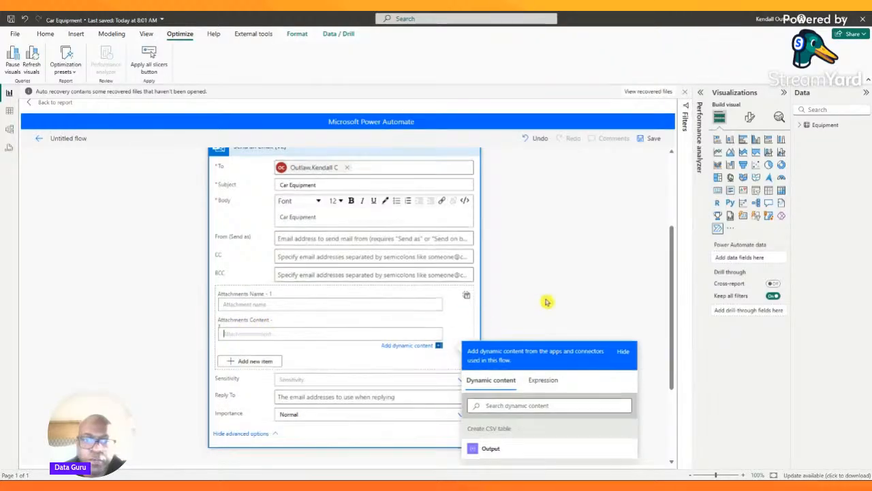
scroll(545, 296, "down", 2)
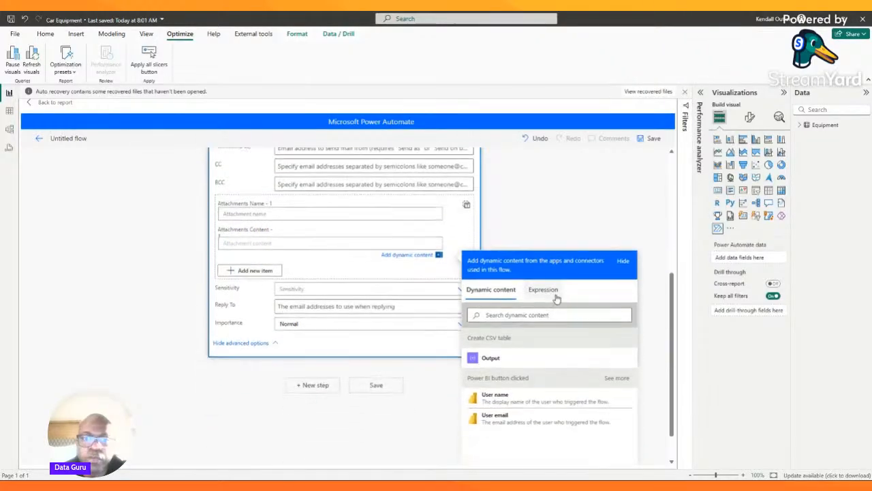
left_click(490, 359)
Step: Name the attachment 'Car Equipment.csv'
scroll(382, 274, "up", 2)
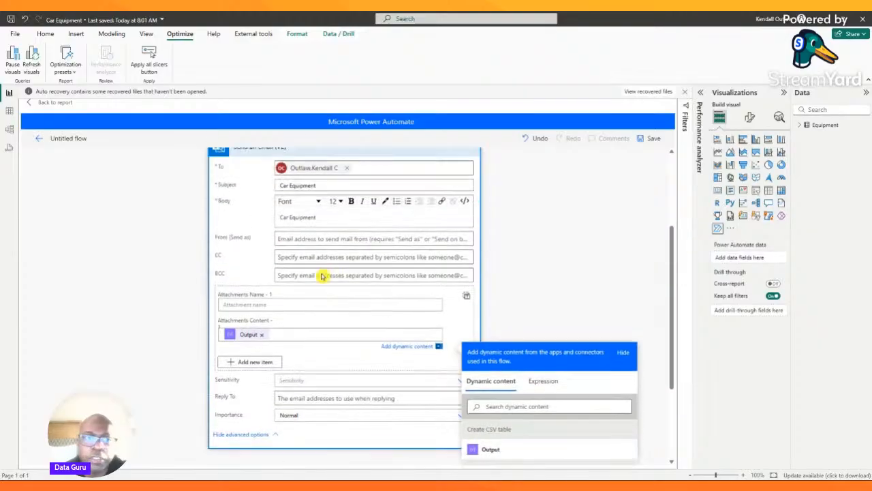
left_click(251, 305)
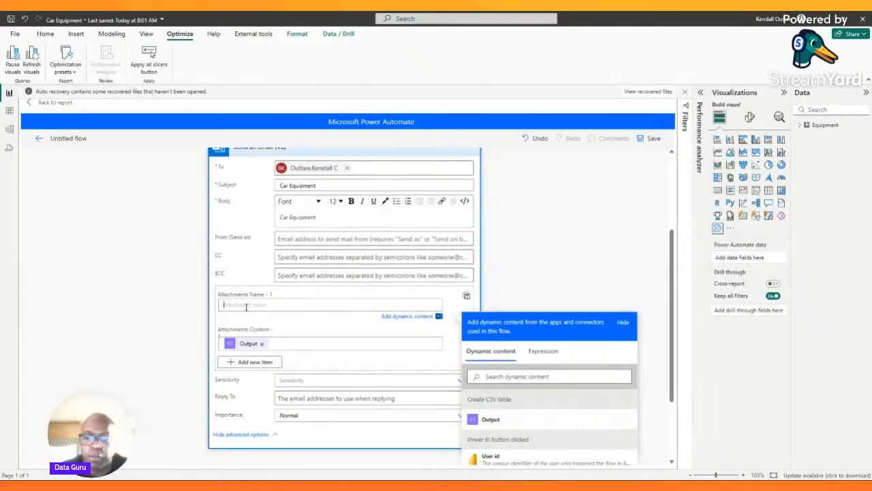
type("Car Equipment.csv")
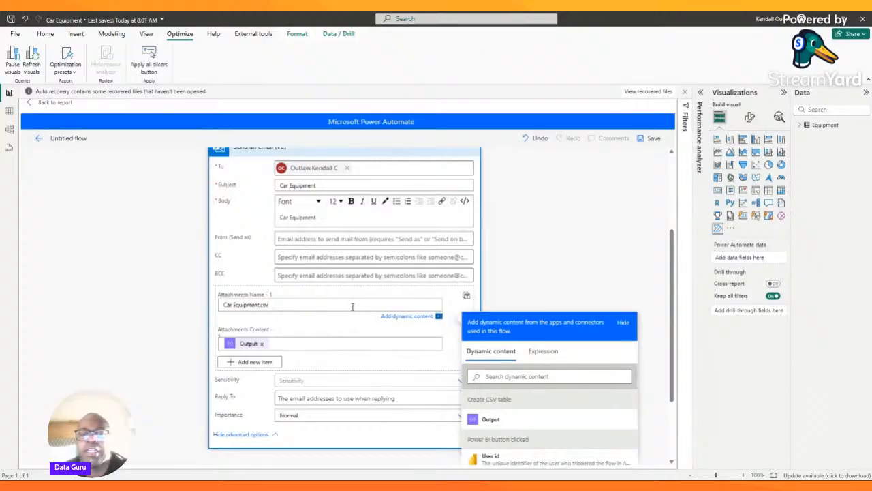
scroll(368, 322, "down", 3)
scroll(452, 295, "up", 7)
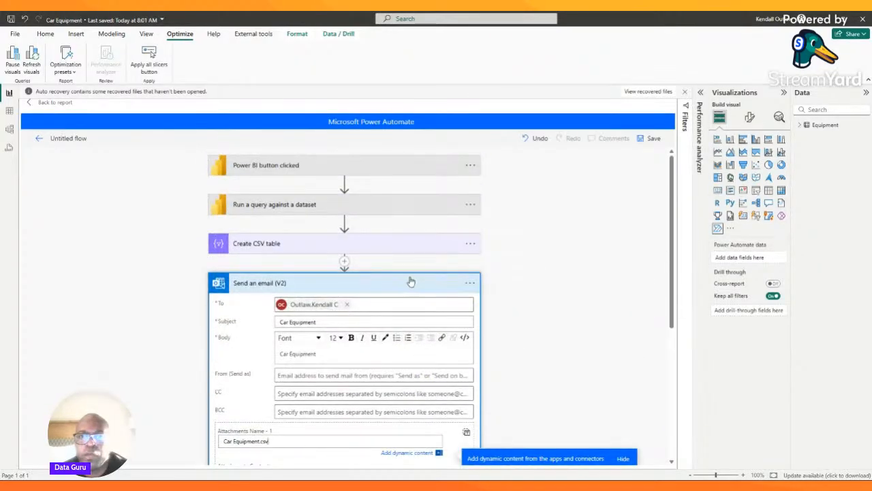
Step: Rename the untitled flow to 'Car Equipment Export' and save it
left_click(84, 138)
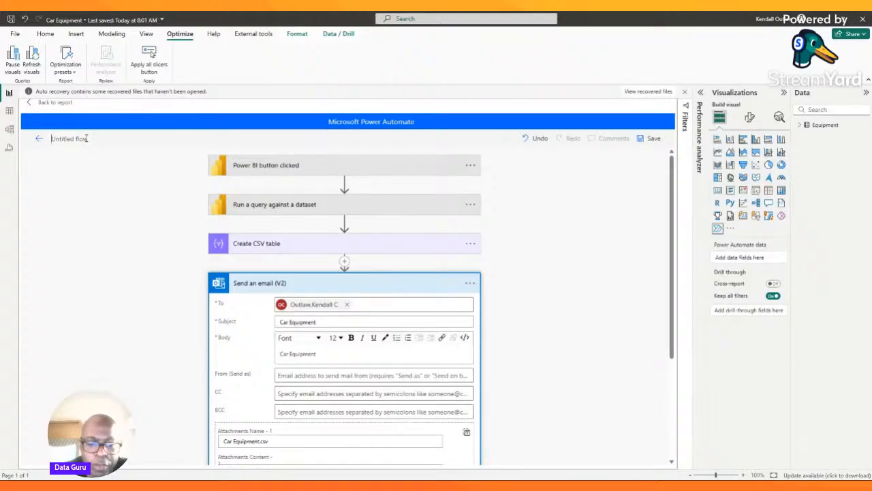
key("ctrl+a")
type("C")
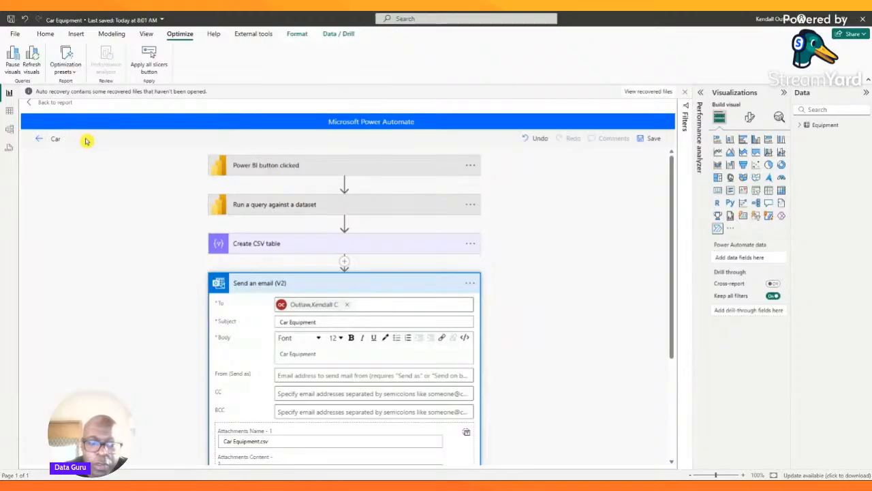
type("ar Equipm")
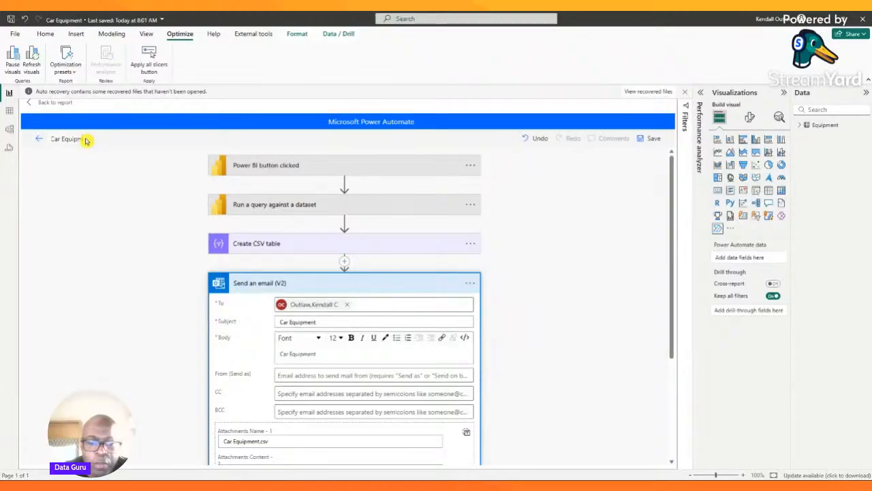
type("ent Export")
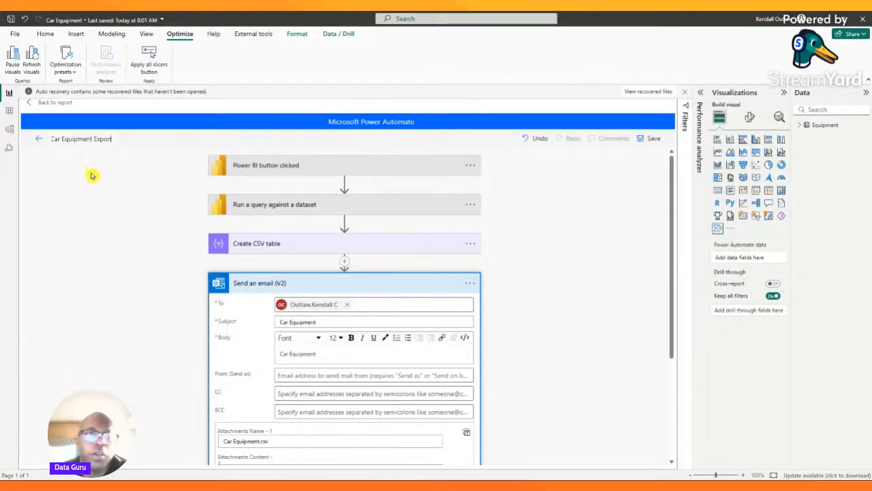
left_click(92, 172)
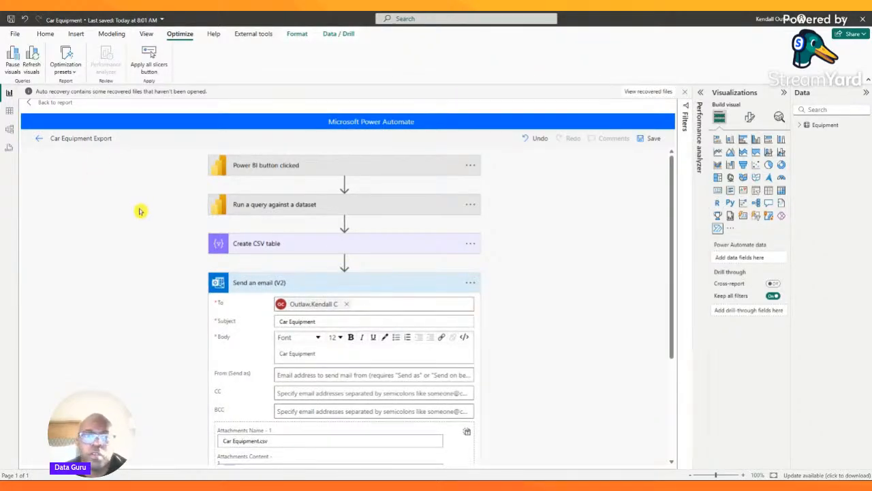
left_click(651, 139)
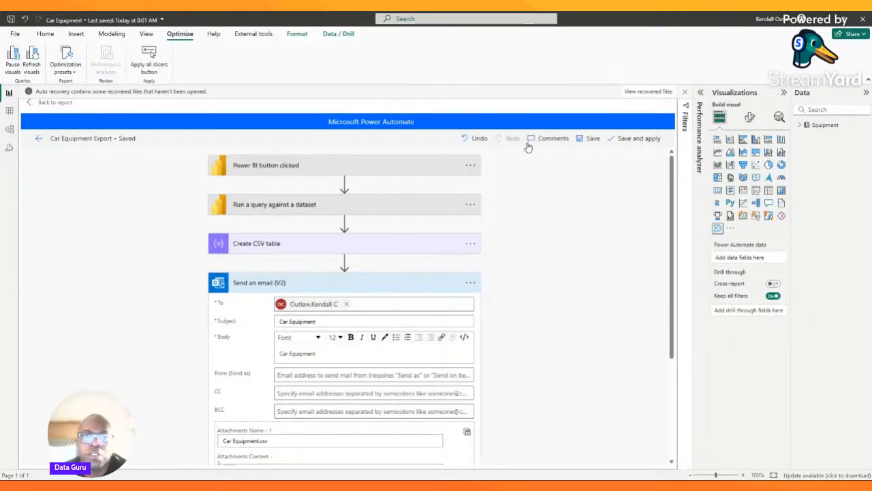
Step: Save and apply the flow to the report's button, then go back to the report canvas
left_click(628, 139)
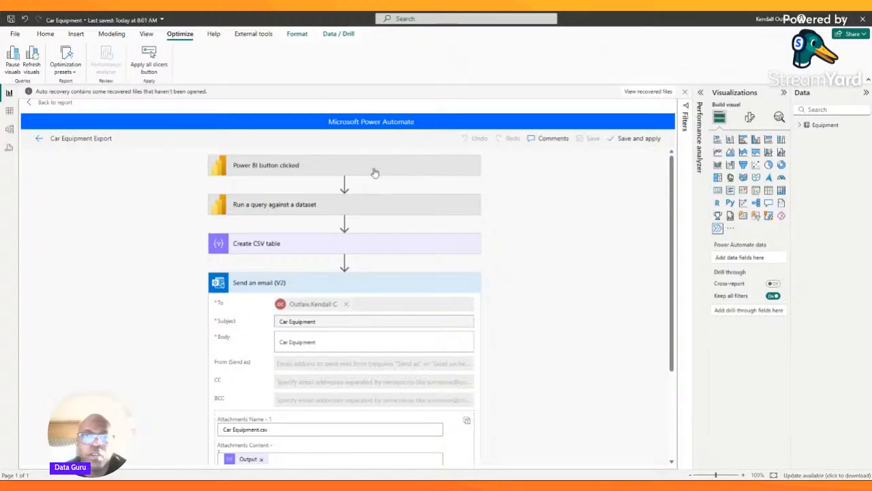
left_click(623, 140)
left_click(38, 140)
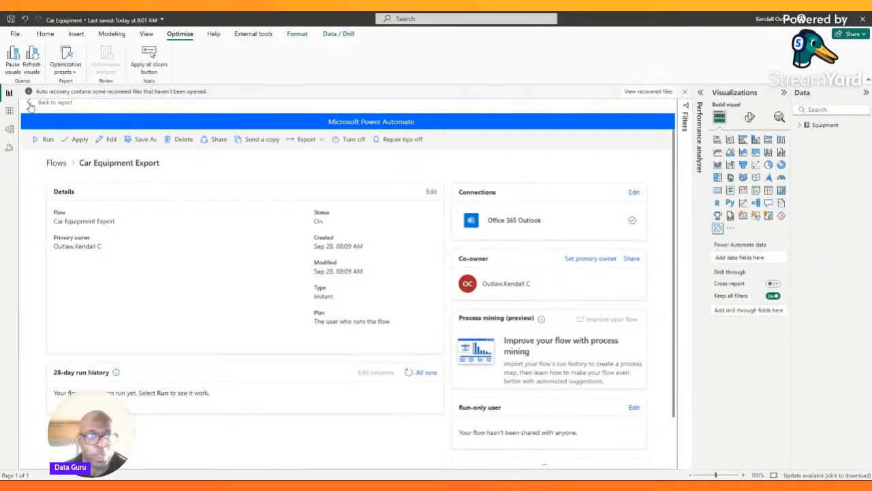
left_click(31, 103)
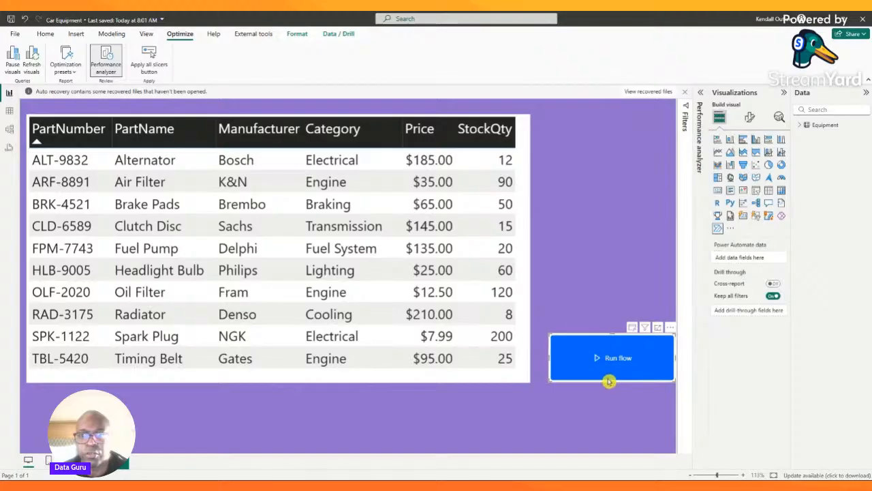
Step: Drag the Run flow button to just below the parts table
left_click(563, 330)
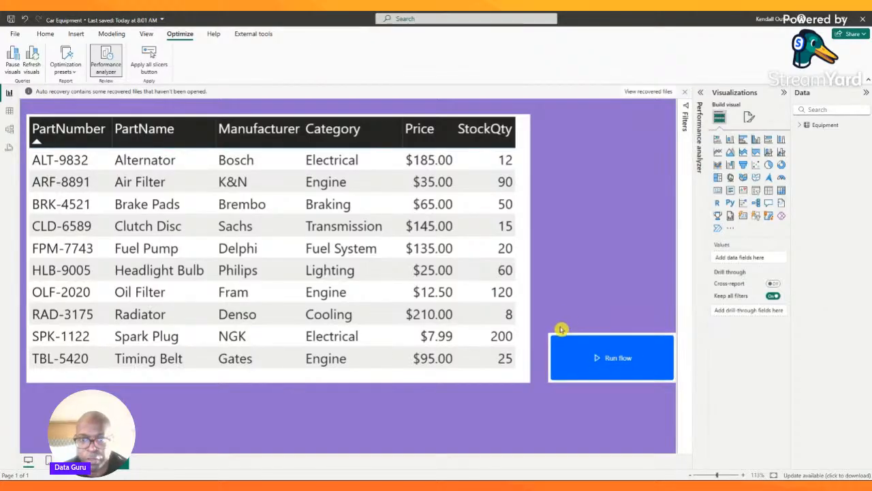
left_click(554, 334)
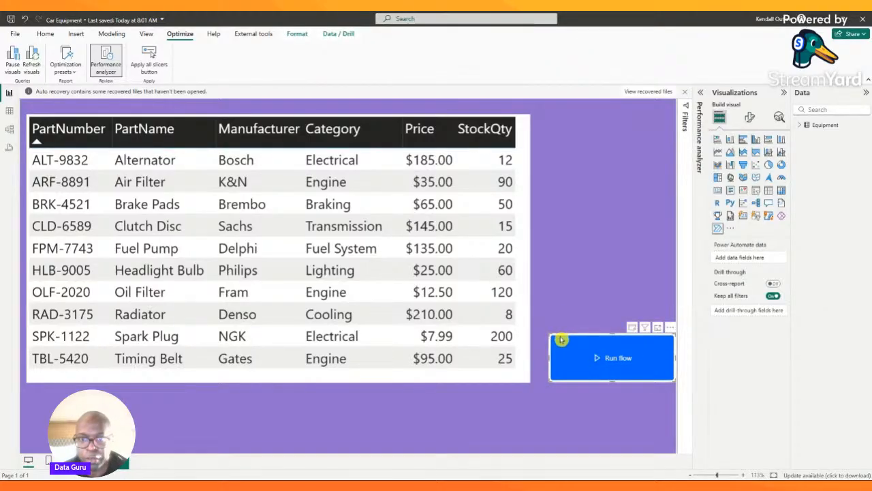
left_click_drag(559, 337, 226, 393)
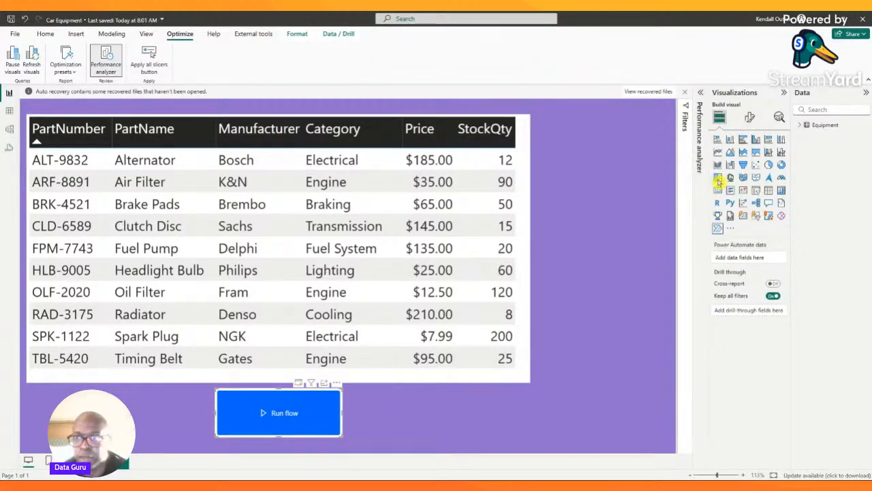
Step: Set the button's background fill to bright green #00FF19 and select its 'Run flow' label
left_click(750, 117)
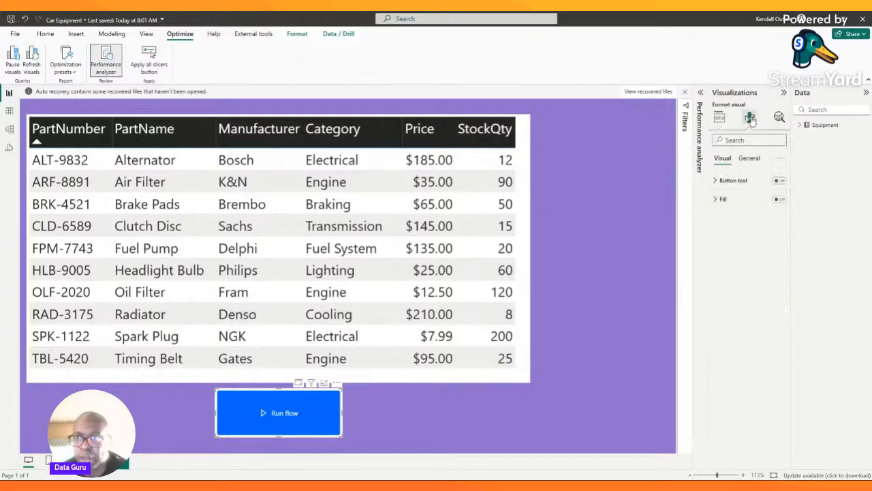
left_click(733, 203)
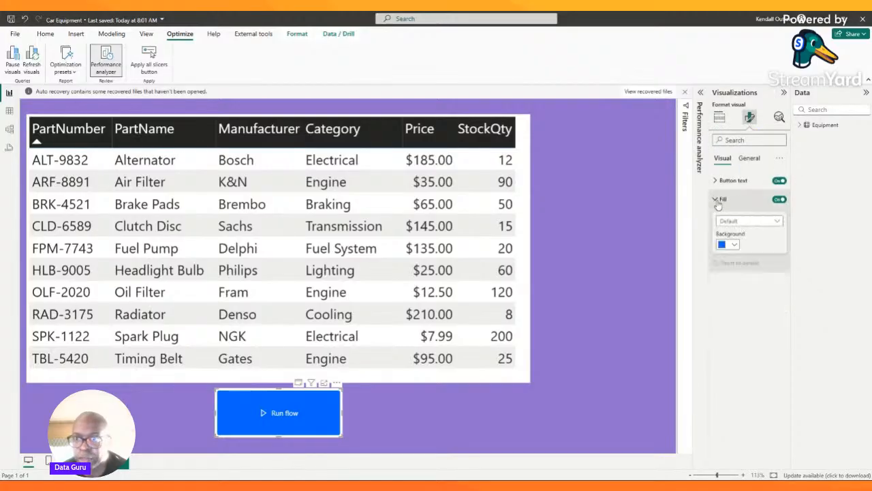
left_click(735, 245)
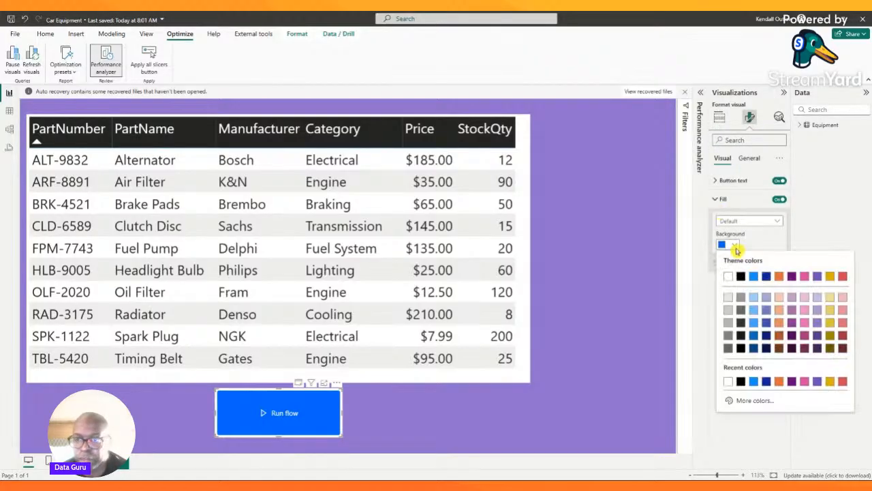
left_click(764, 399)
left_click(767, 369)
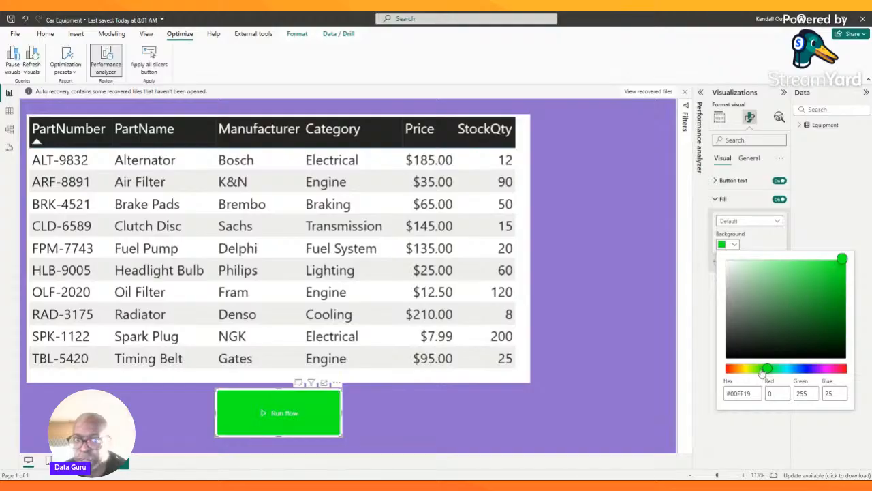
left_click(754, 241)
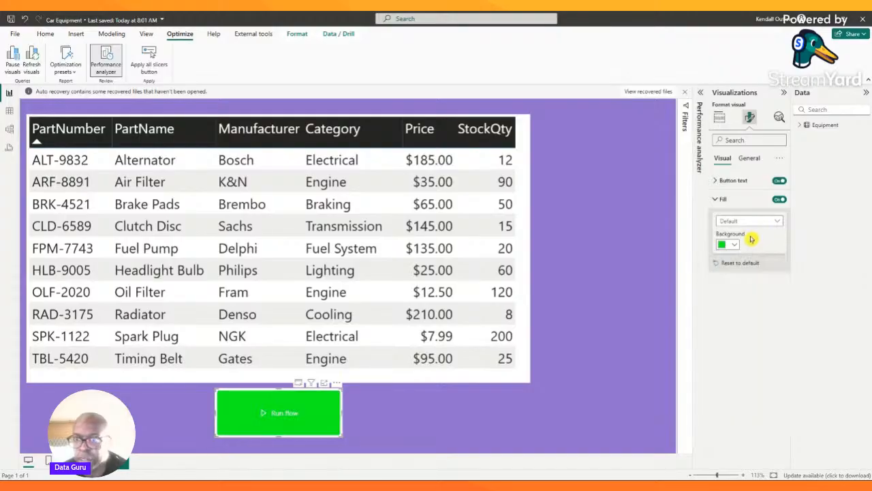
left_click(731, 180)
left_click_drag(749, 226, 689, 228)
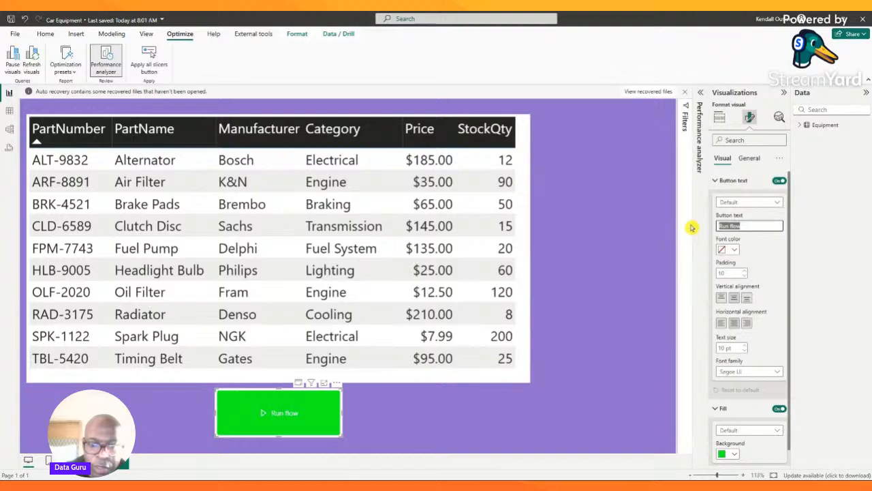
Step: Change the button label from 'Run flow' to 'Export' in black font
type("Export")
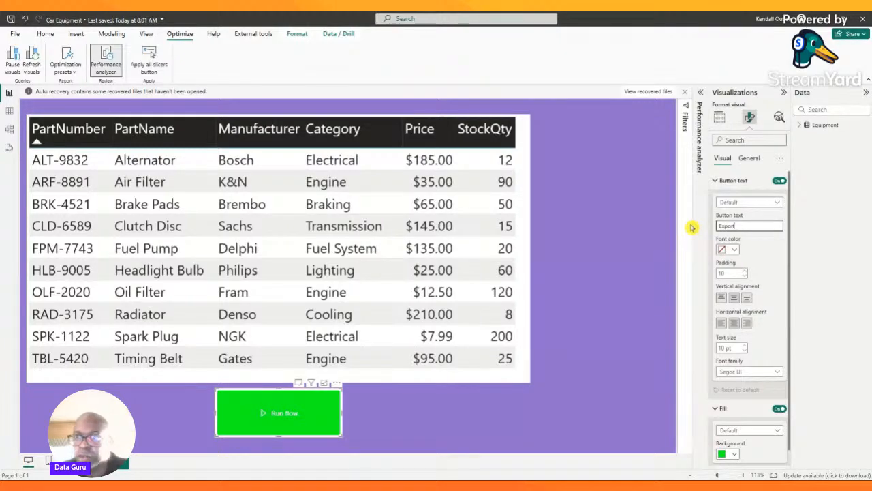
left_click(729, 249)
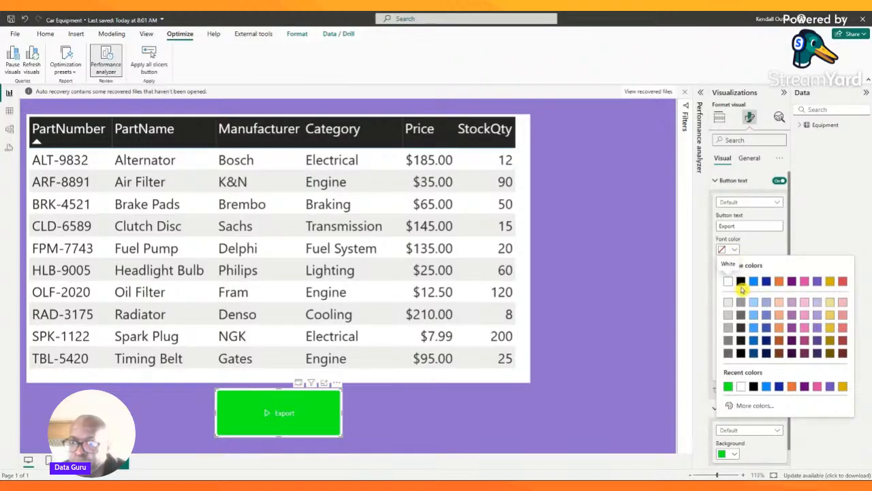
left_click(740, 282)
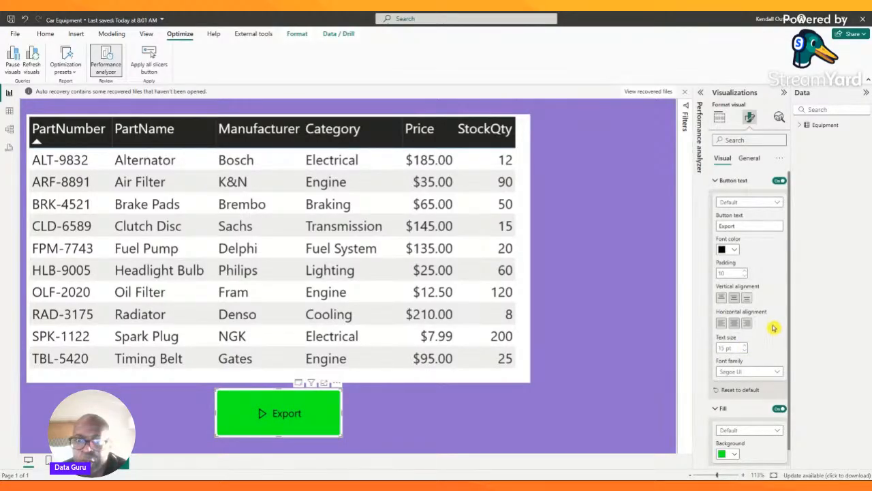
left_click(607, 338)
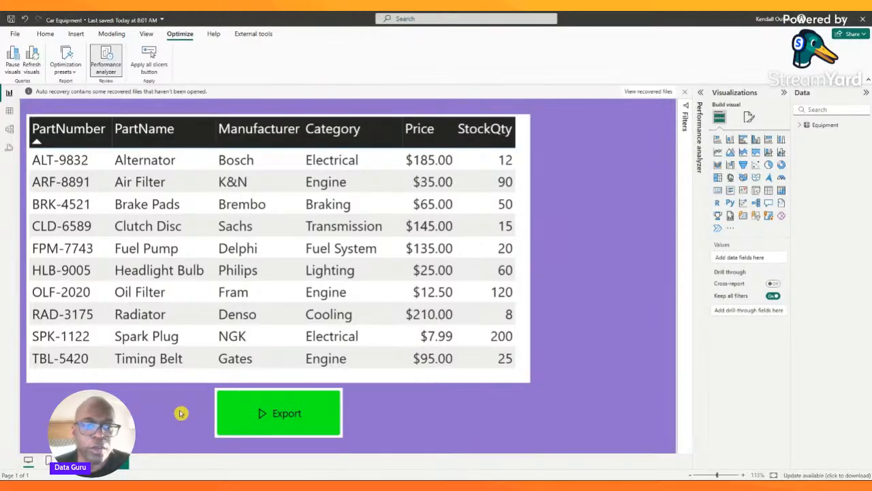
Step: Ctrl+click the green Export button to run the Car Equipment Export flow
left_click(327, 415, "ctrl")
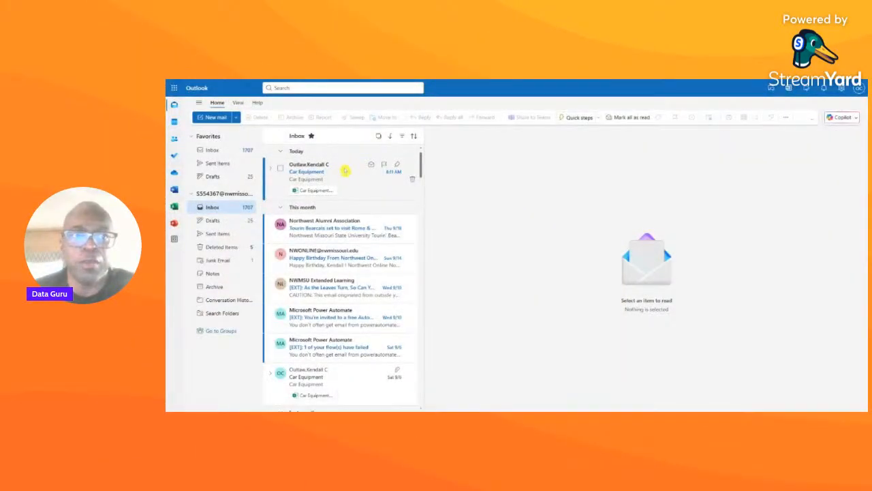
Step: Open the Car Equipment email and choose Preview for its Car Equipment.csv attachment
left_click(345, 170)
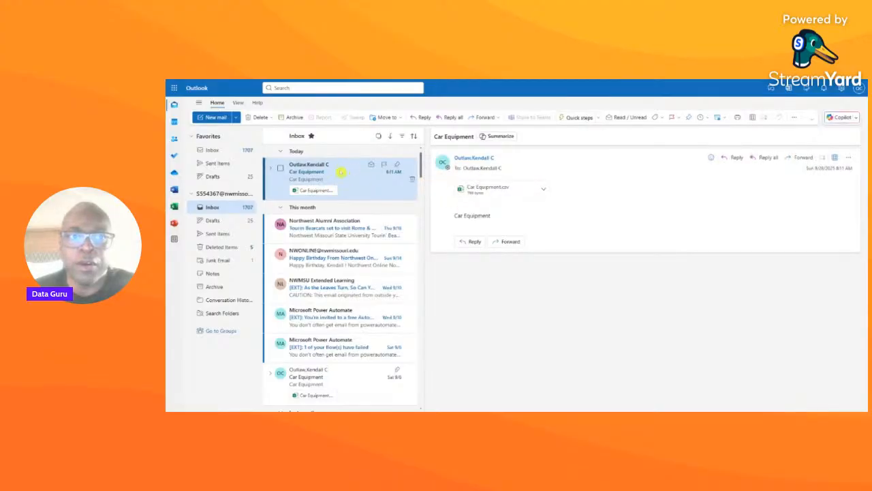
left_click(545, 191)
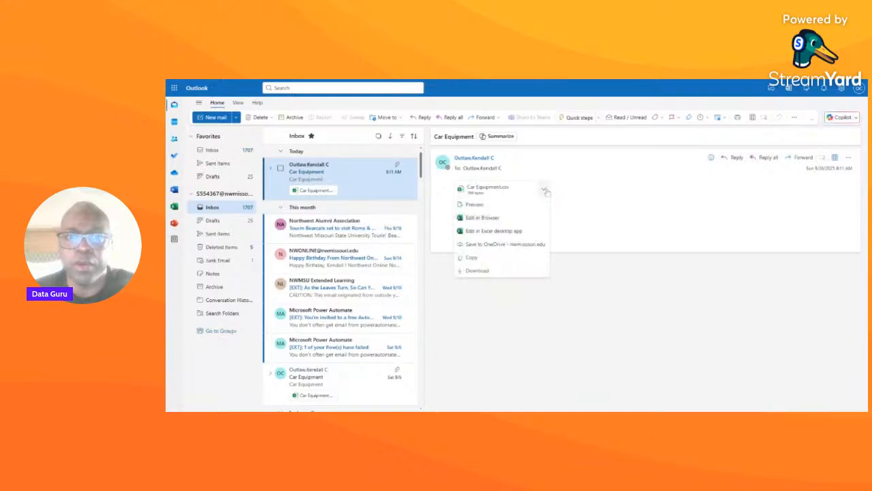
left_click(488, 206)
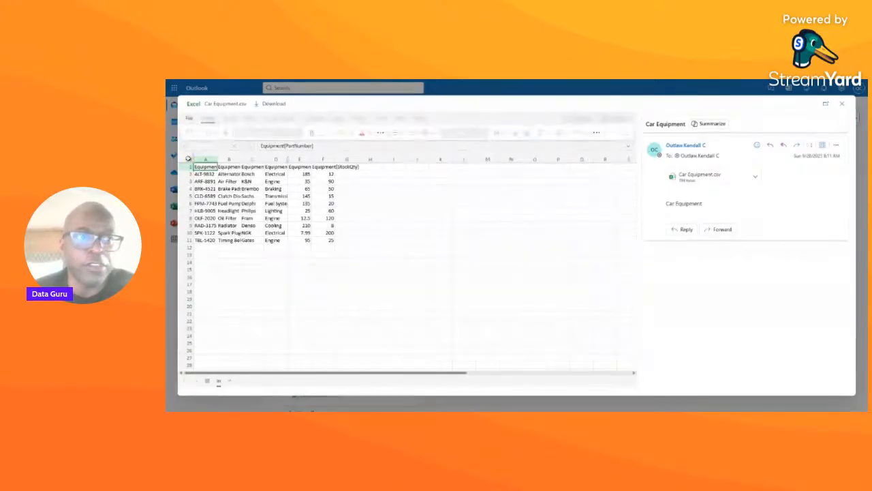
Step: Widen all columns of Car Equipment.csv to reveal the full data, then close the preview
left_click(190, 158)
left_click_drag(217, 159, 256, 159)
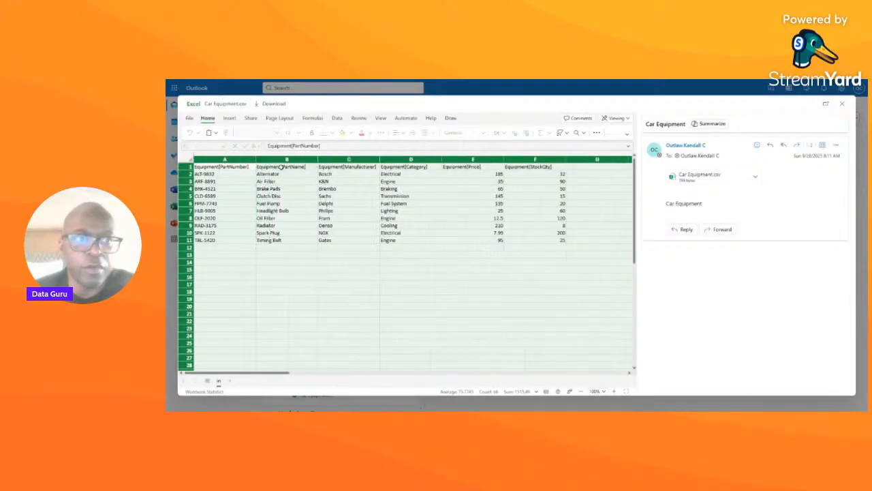
left_click(386, 250)
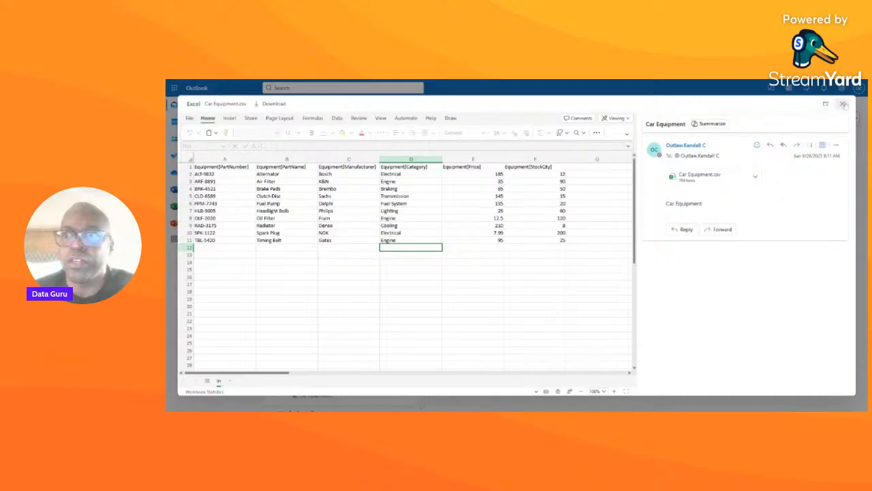
left_click(842, 103)
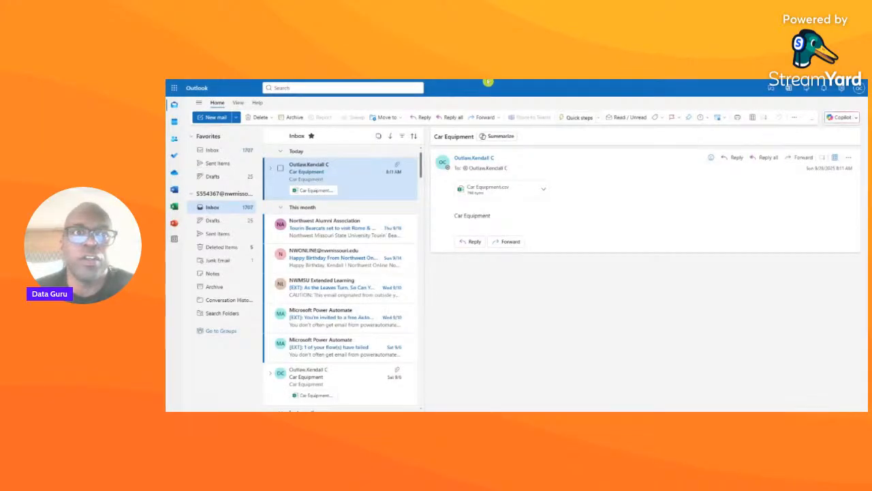
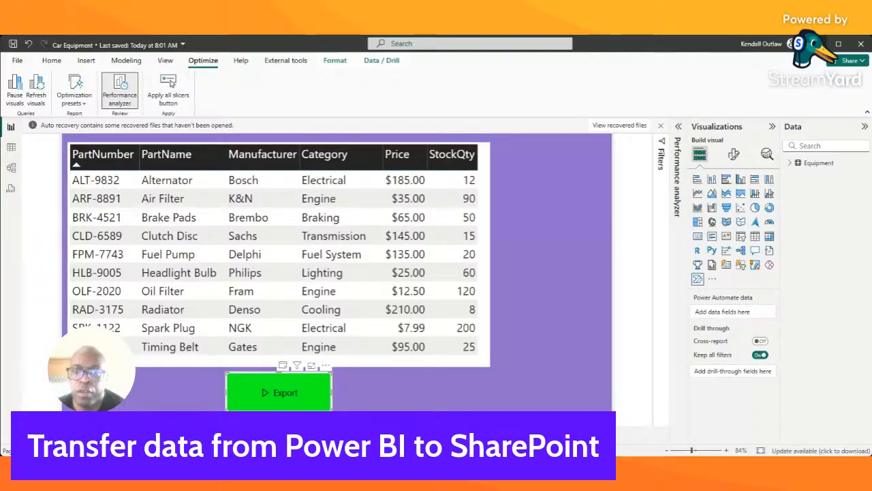
Step: Maximize Power BI Desktop and open the Export button's flows in Power Automate
left_click(838, 44)
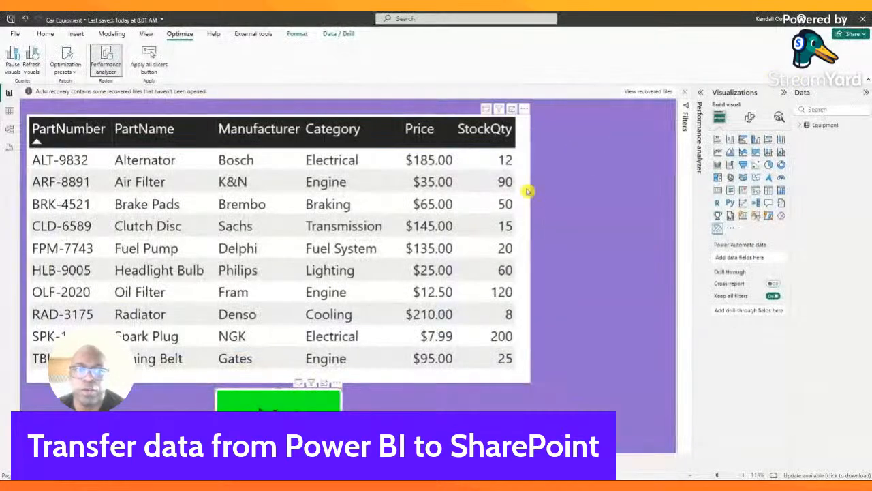
left_click(335, 383)
left_click(358, 393)
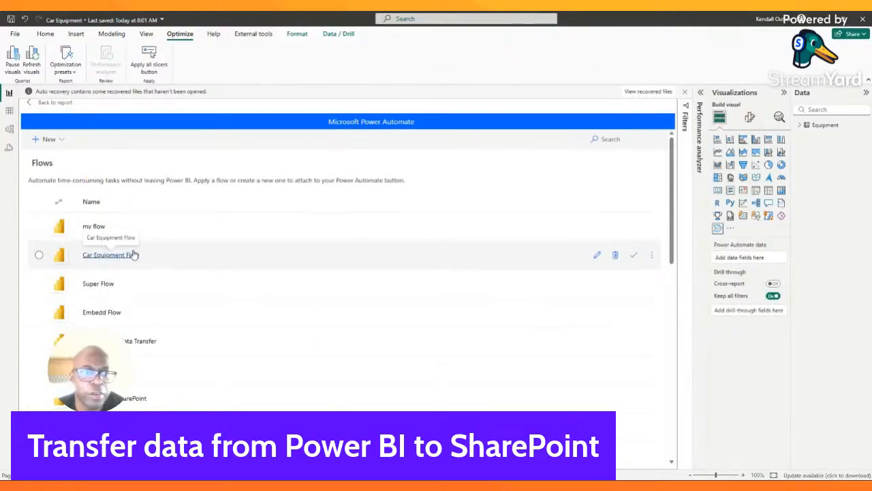
scroll(156, 262, "down", 1)
scroll(156, 262, "down", 7)
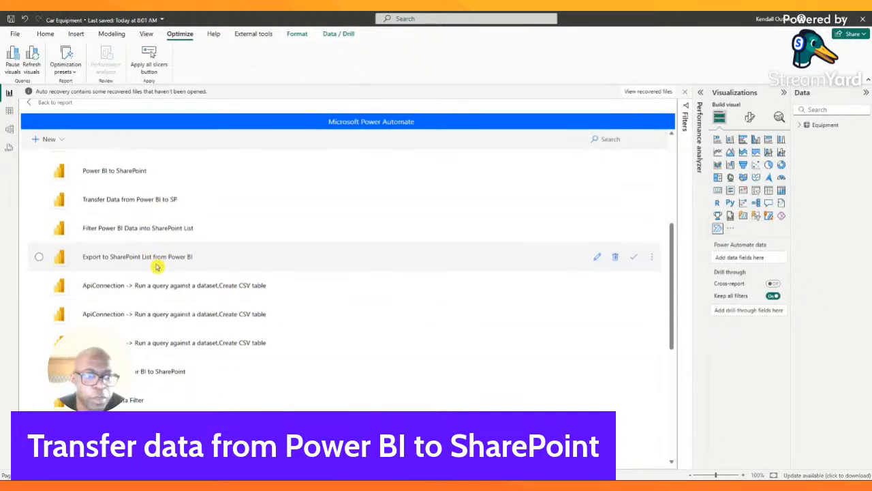
scroll(156, 269, "up", 8)
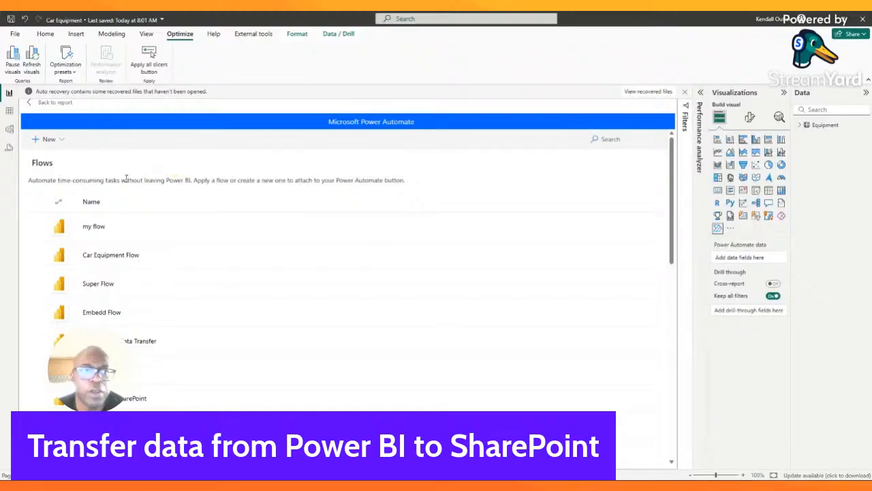
Step: Create a new instant cloud flow with the Power BI button clicked trigger and add a step
left_click(63, 140)
left_click(64, 188)
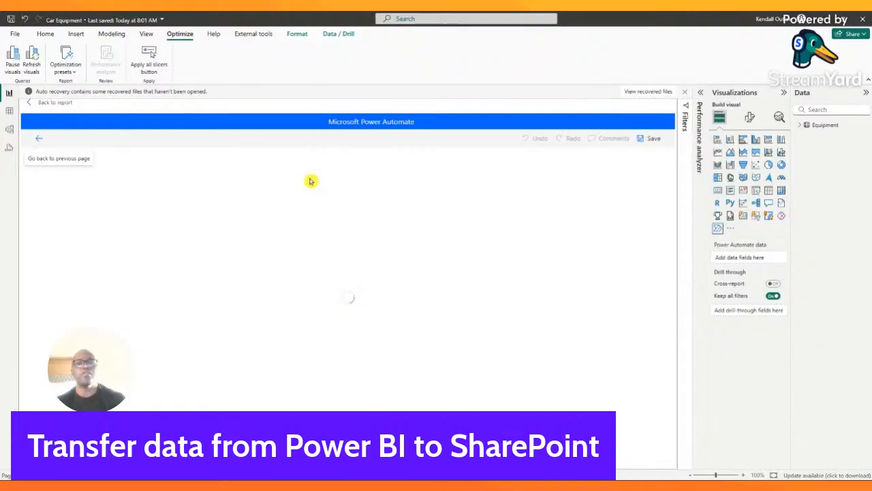
left_click(306, 245)
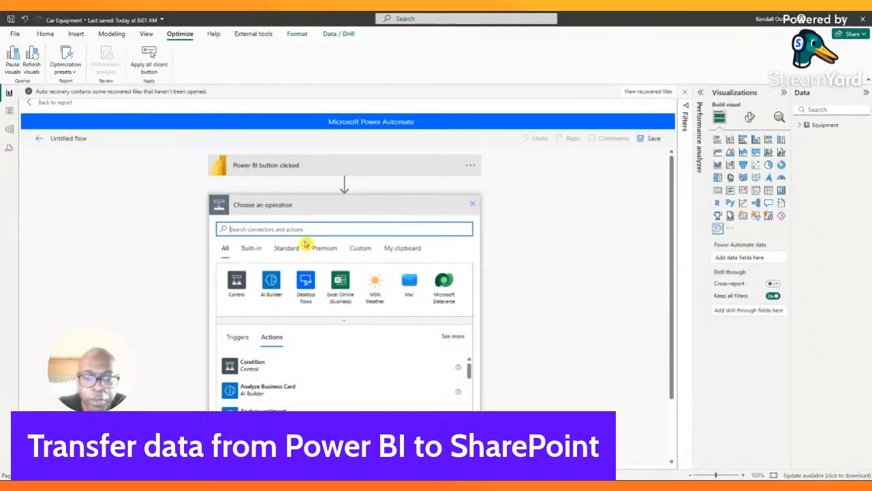
Step: Search 'power bi' and add the Run a query against a dataset action after the trigger
type("power")
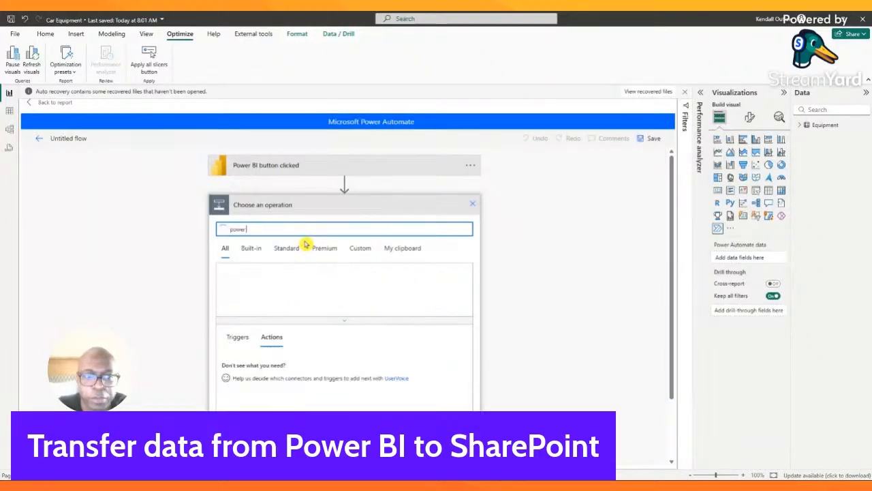
type(" bi")
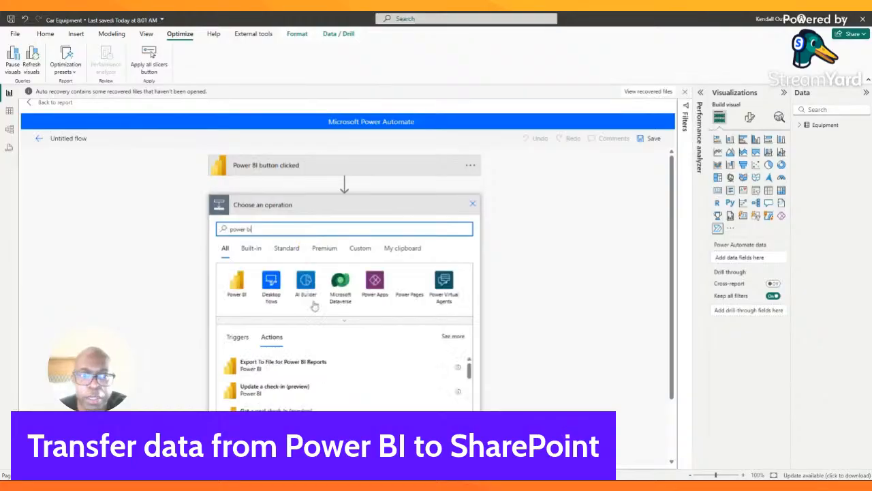
left_click(453, 336)
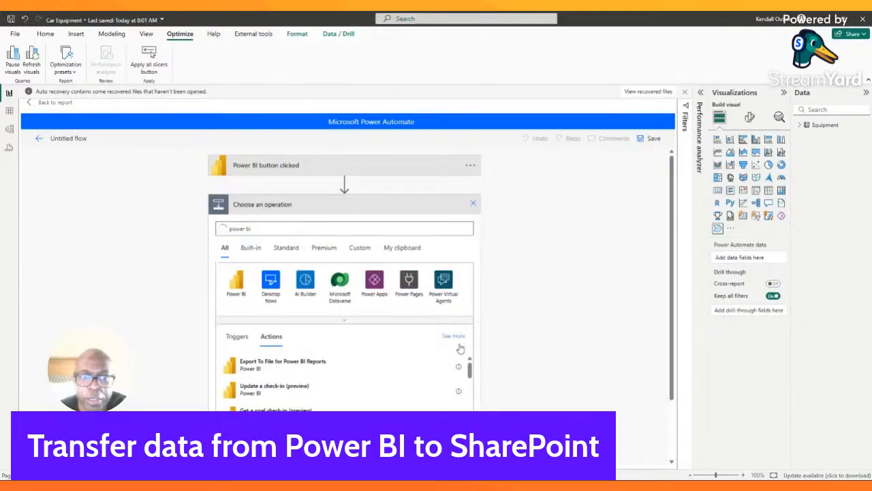
scroll(466, 366, "down", 2)
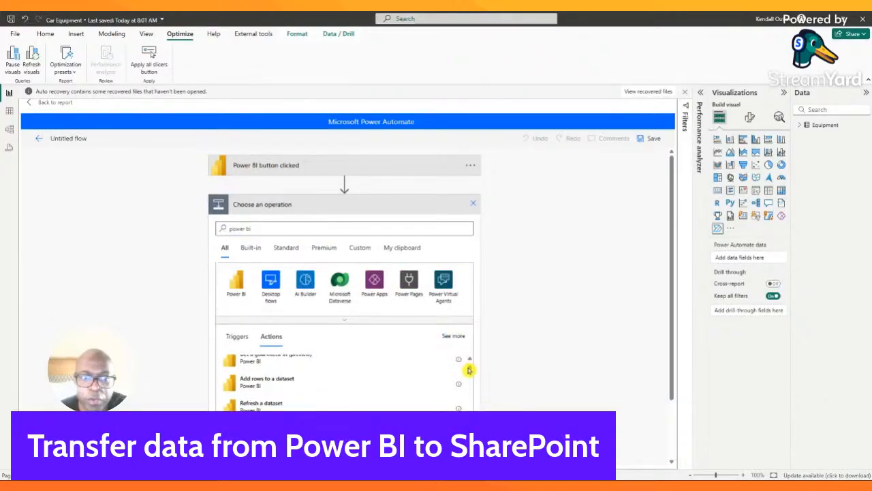
scroll(469, 370, "down", 4)
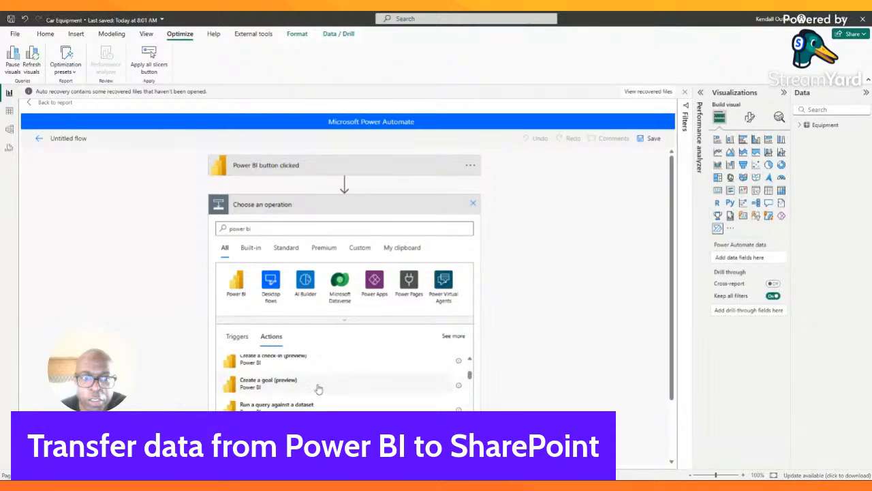
left_click(279, 405)
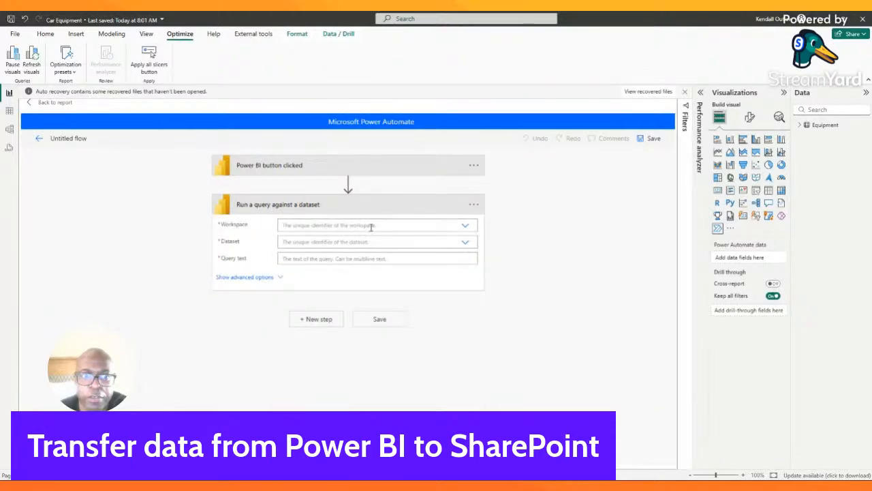
Step: Target the Car Equipment dataset in My Workspace, paste the DAX query, and collapse the card
left_click(466, 229)
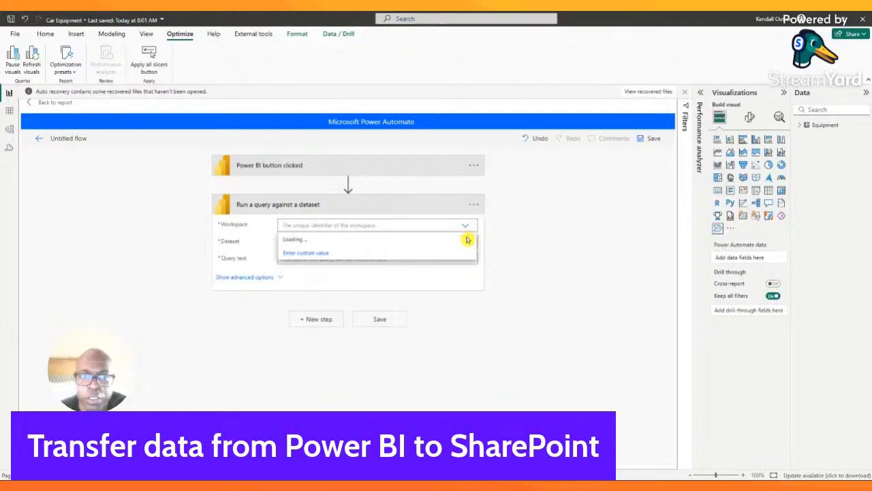
left_click(342, 242)
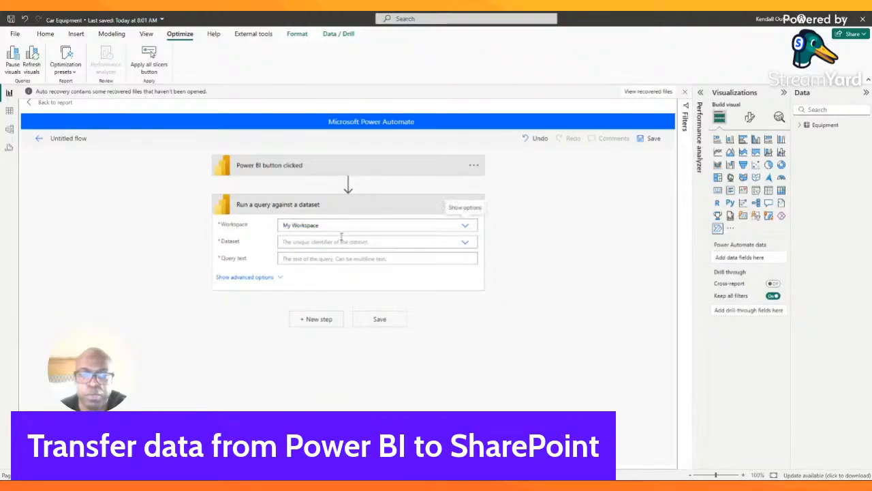
left_click(464, 242)
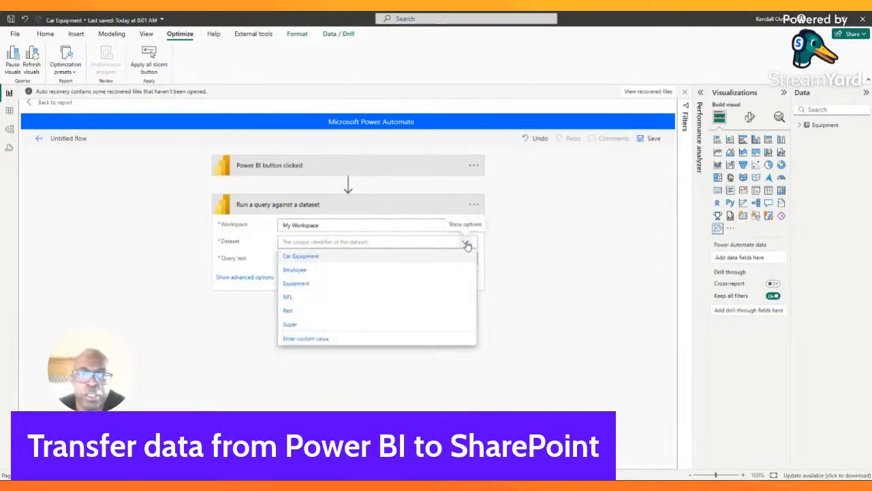
left_click(354, 258)
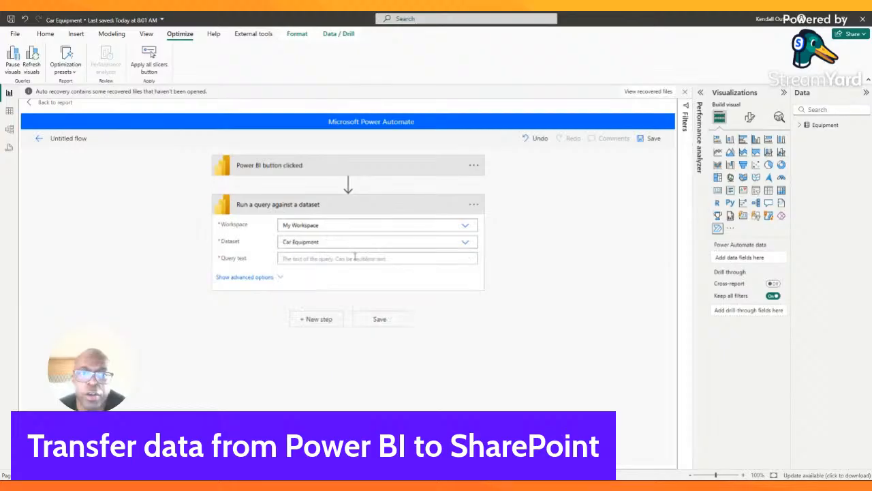
left_click(417, 258)
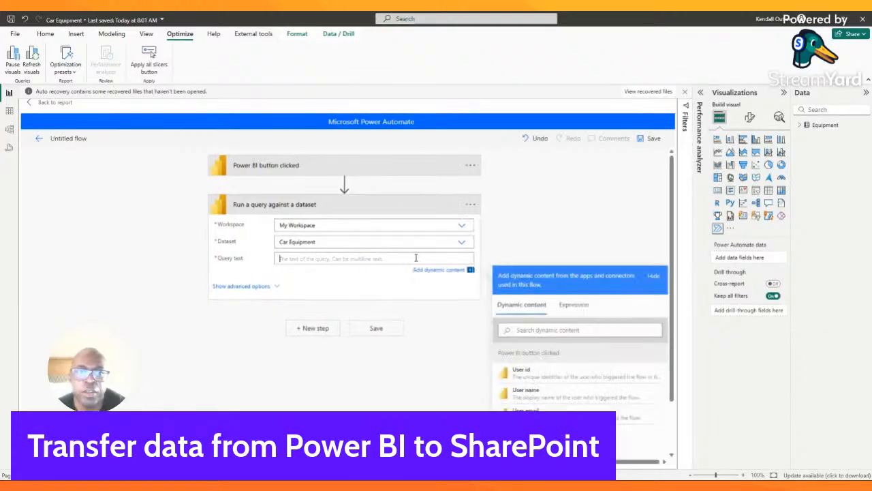
key("ctrl+v")
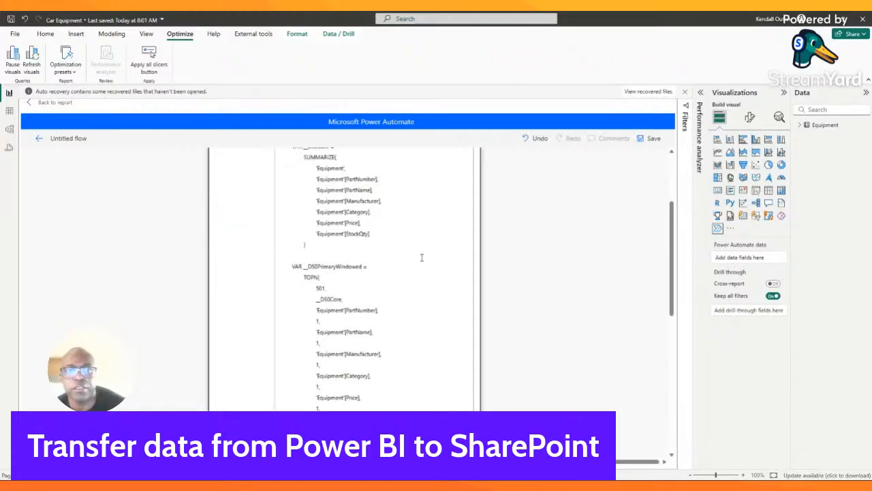
scroll(408, 246, "up", 5)
left_click(401, 207)
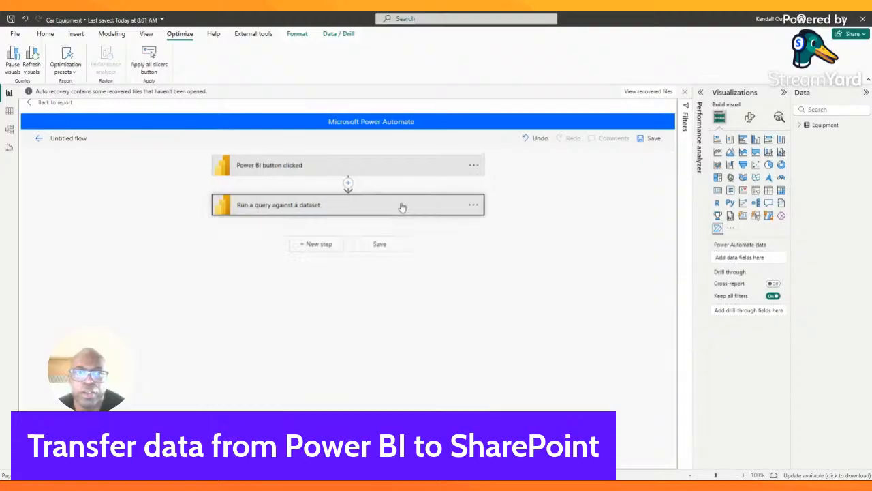
Step: Add a Create CSV table step using First table rows, then select the Untitled flow title
left_click(327, 246)
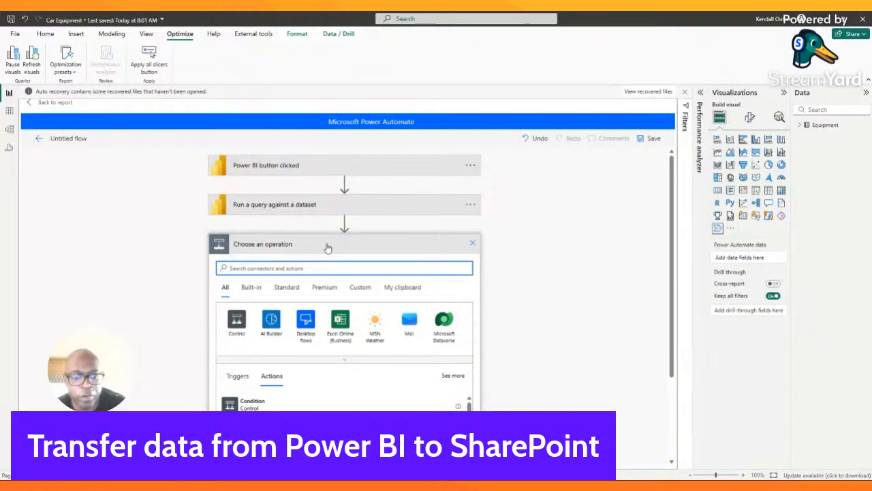
type("csv")
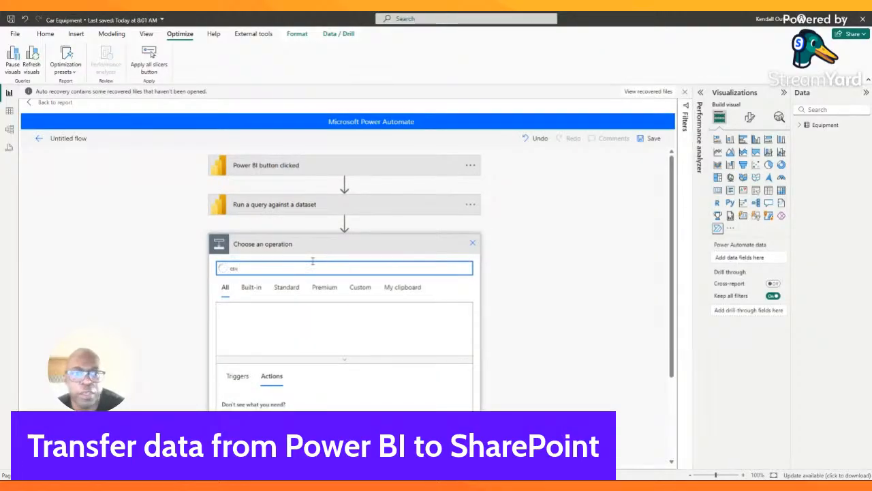
scroll(323, 396, "down", 2)
scroll(269, 397, "up", 1)
scroll(269, 407, "down", 1)
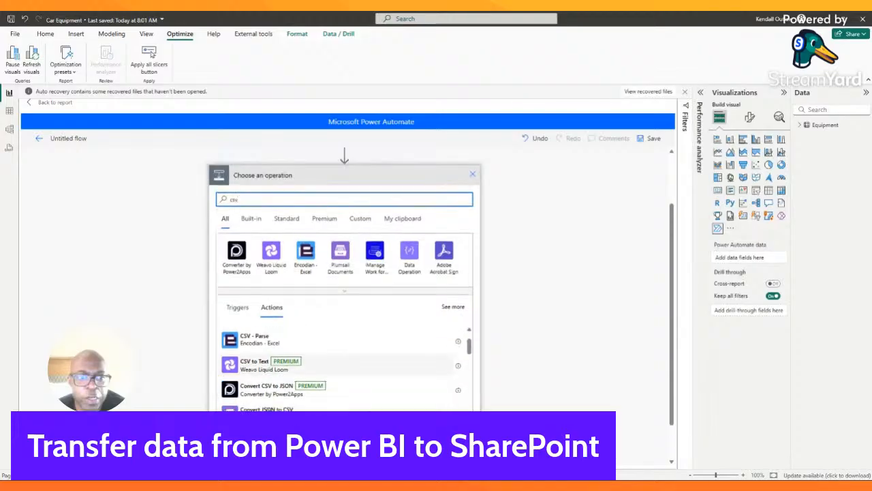
scroll(266, 407, "down", 2)
scroll(284, 368, "down", 3)
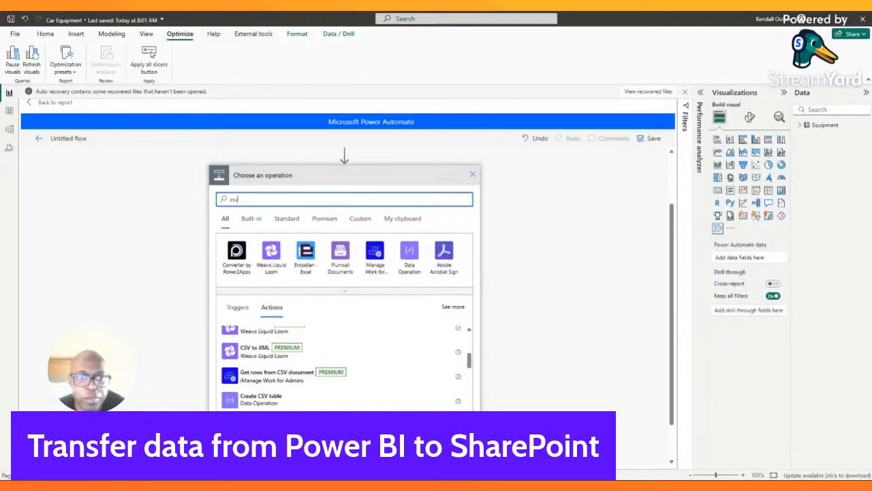
left_click(266, 399)
left_click(316, 266)
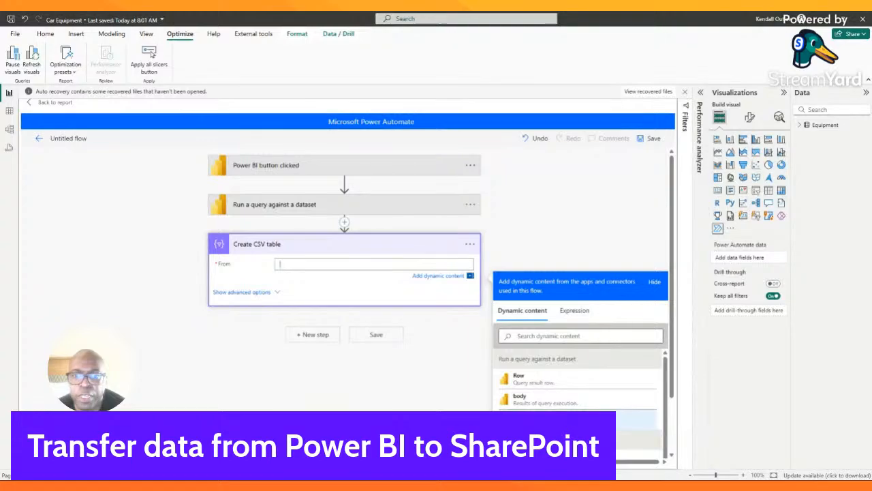
left_click(579, 419)
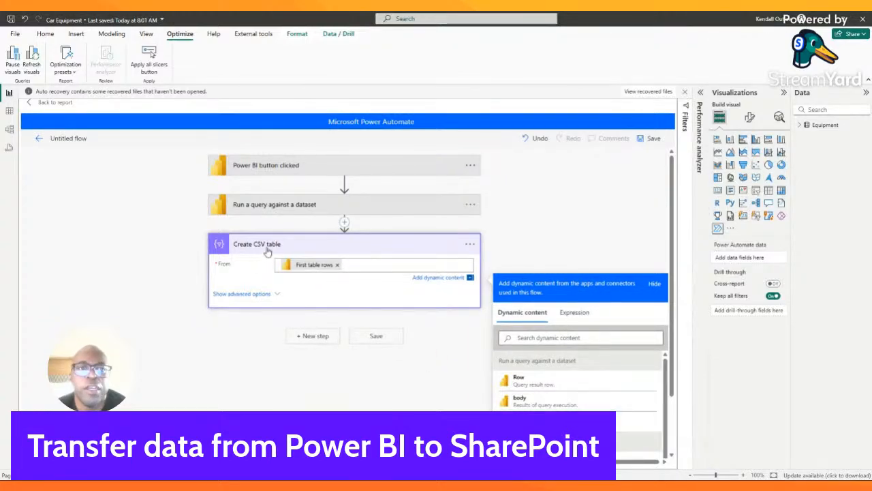
left_click(90, 141)
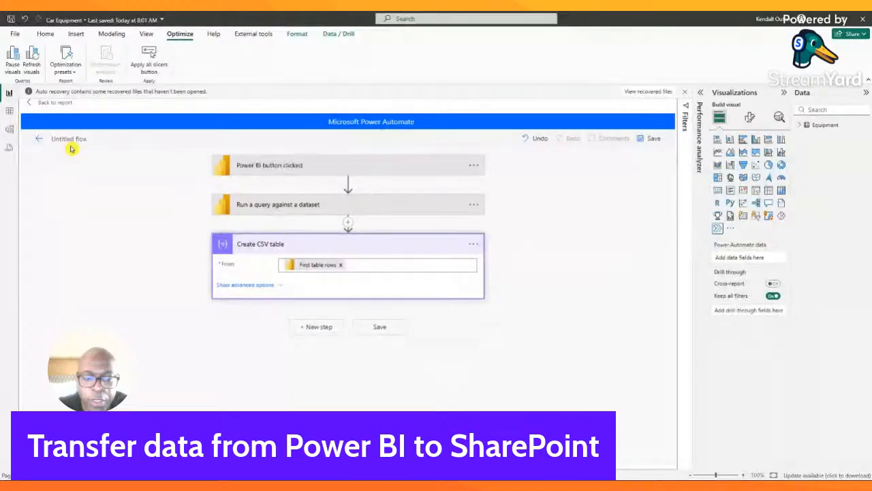
Step: Rename the flow to 'Transfer to Sharepoint', save it, and go back to its details page
type("Expo")
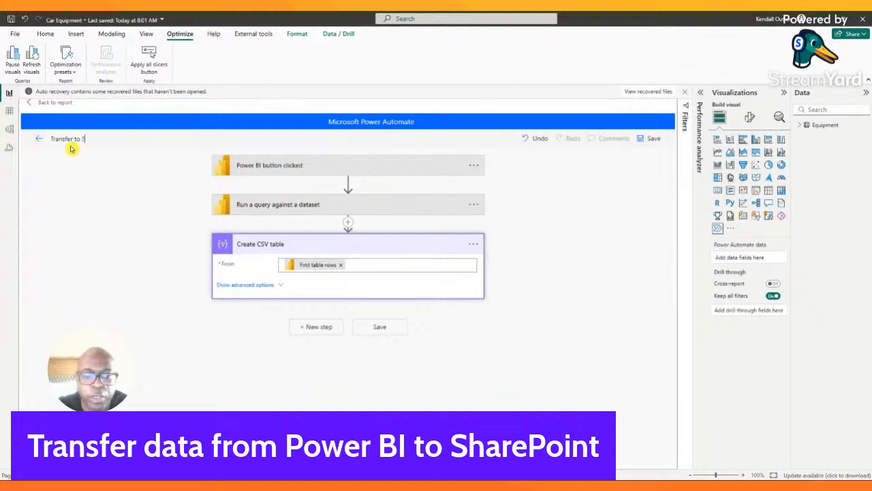
type("oint")
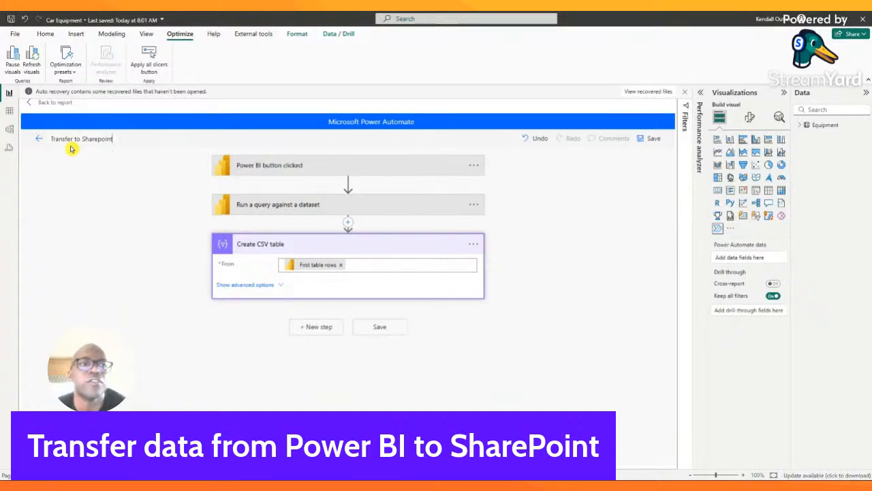
left_click(90, 196)
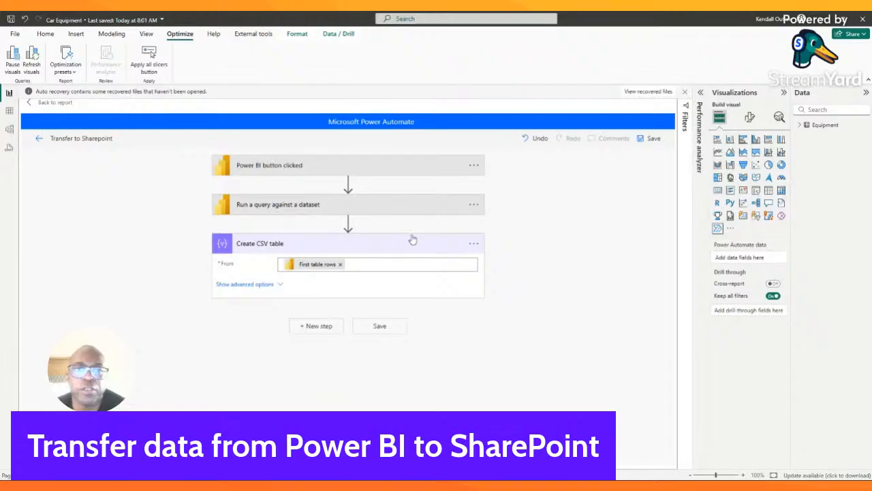
left_click(650, 138)
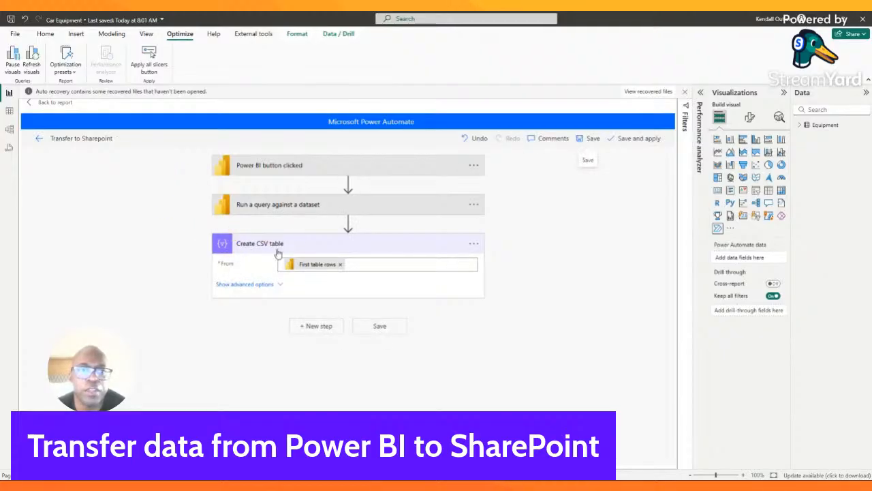
left_click(38, 139)
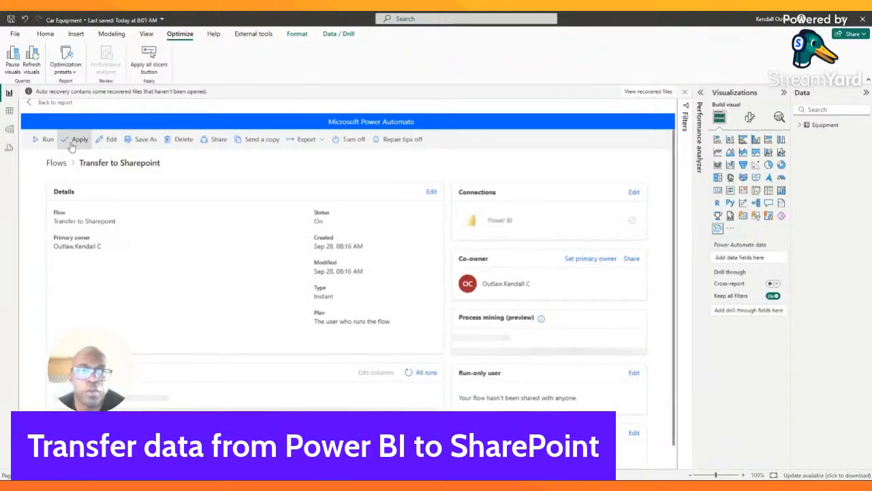
Step: Run the Transfer to Sharepoint flow and open its successful run results
left_click(47, 140)
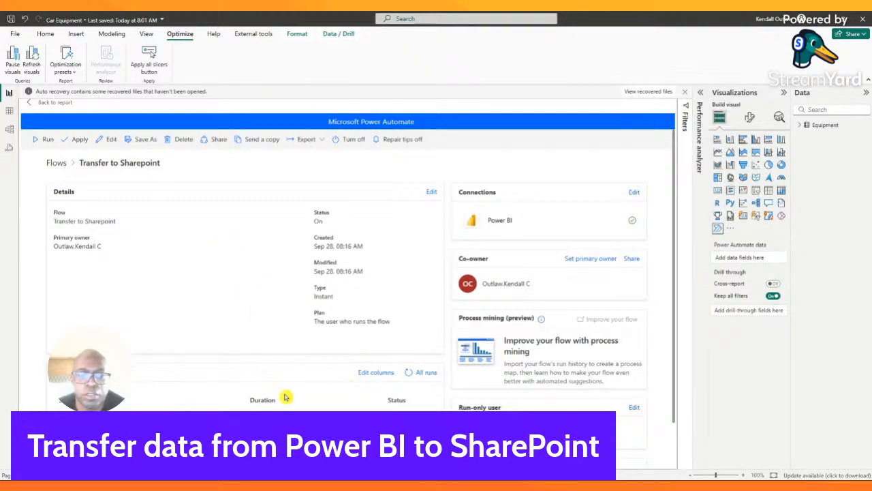
left_click(76, 425)
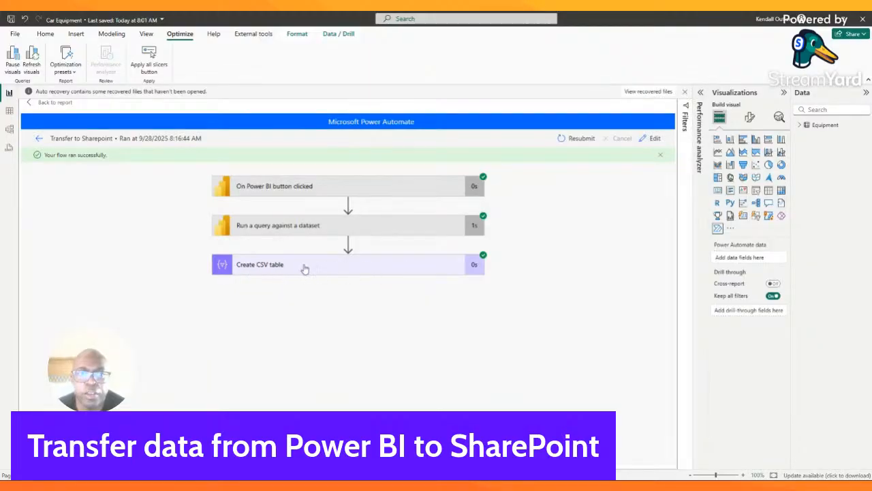
left_click(388, 271)
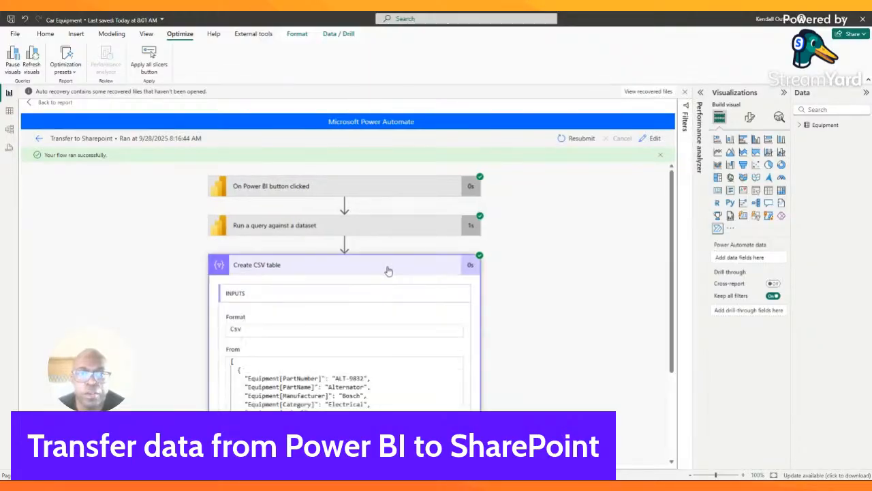
scroll(276, 341, "down", 3)
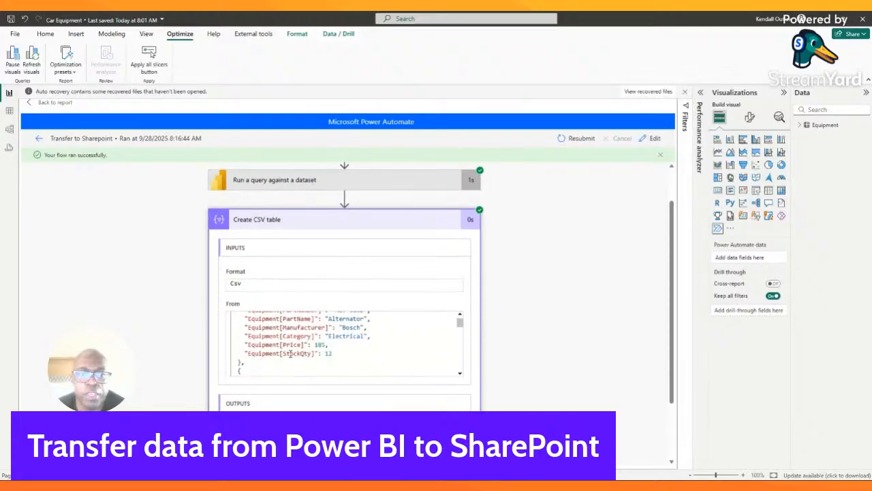
scroll(265, 320, "up", 3)
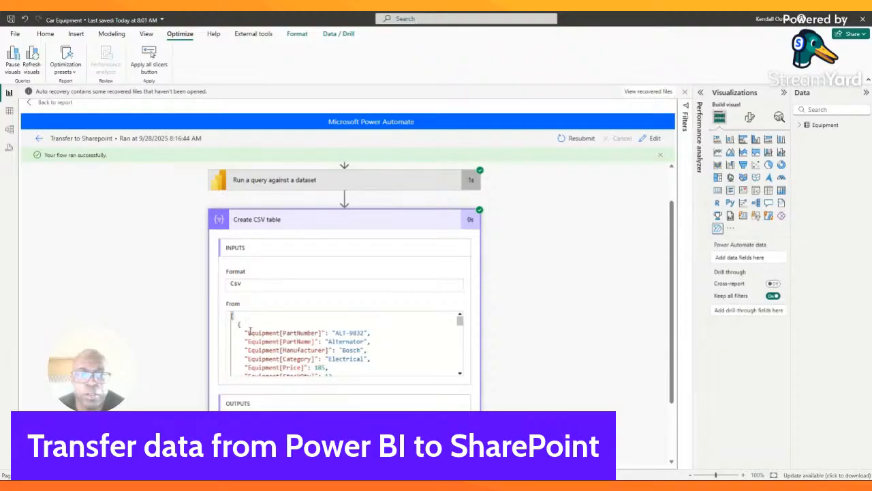
left_click(231, 318)
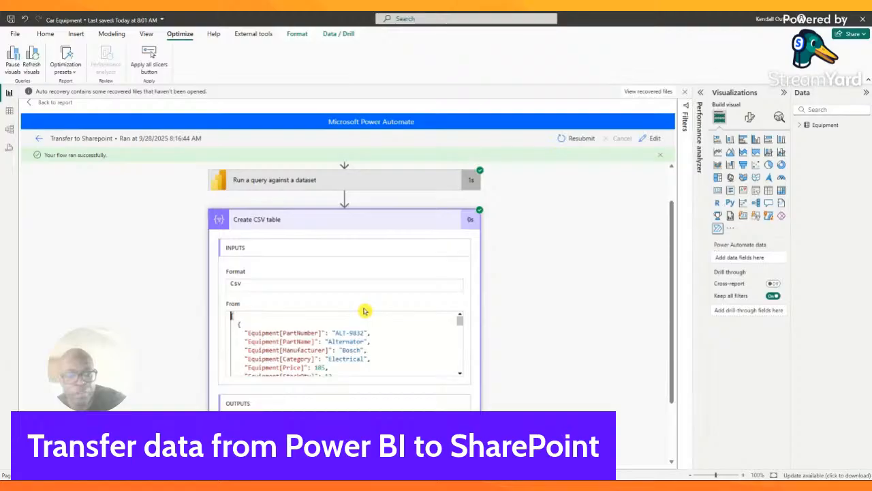
key("ctrl+a")
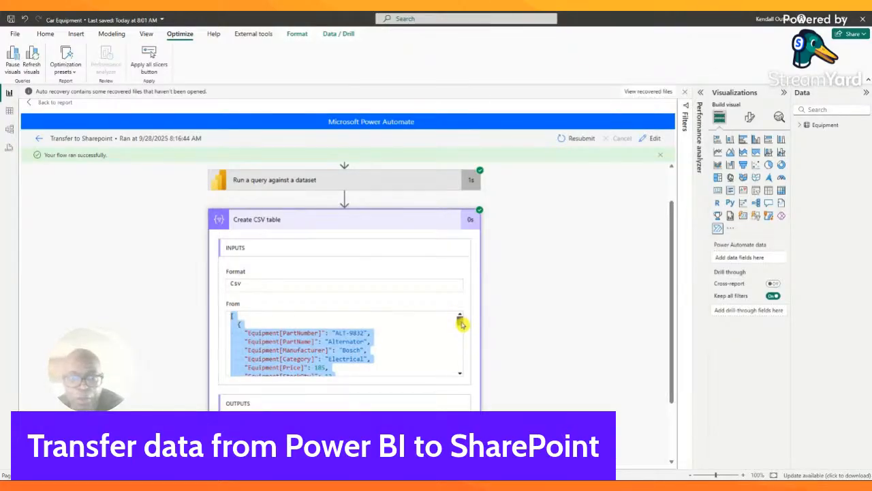
mouse_move(461, 321)
left_mouse_down()
mouse_move(461, 370)
mouse_move(457, 316)
left_mouse_up()
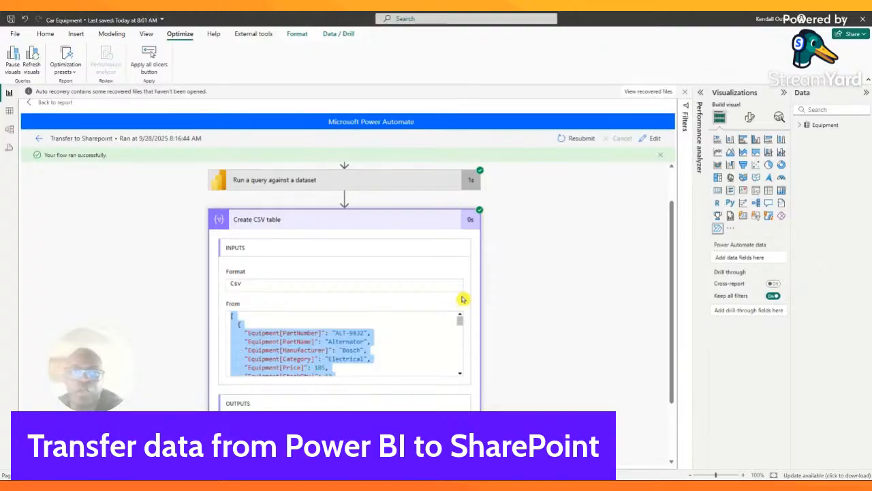
left_click(416, 219)
left_click(415, 219)
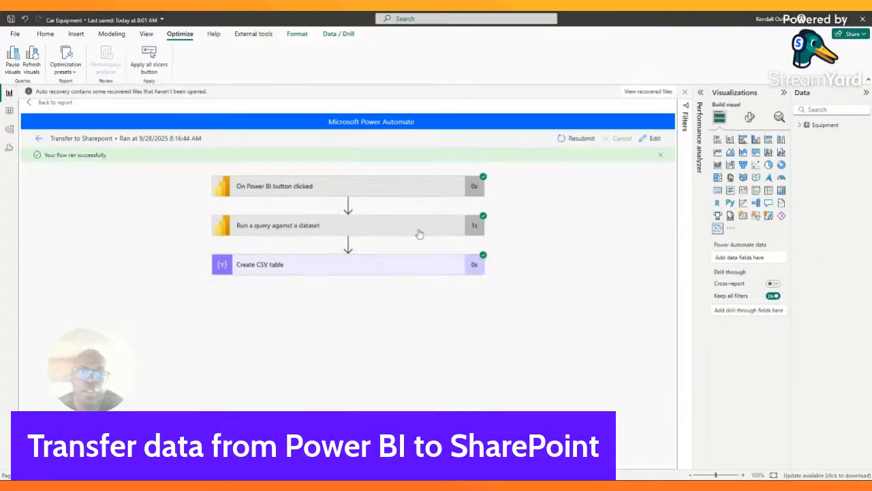
Step: Reopen the flow for editing and search 'json' for a new step after Create CSV table
left_click(650, 138)
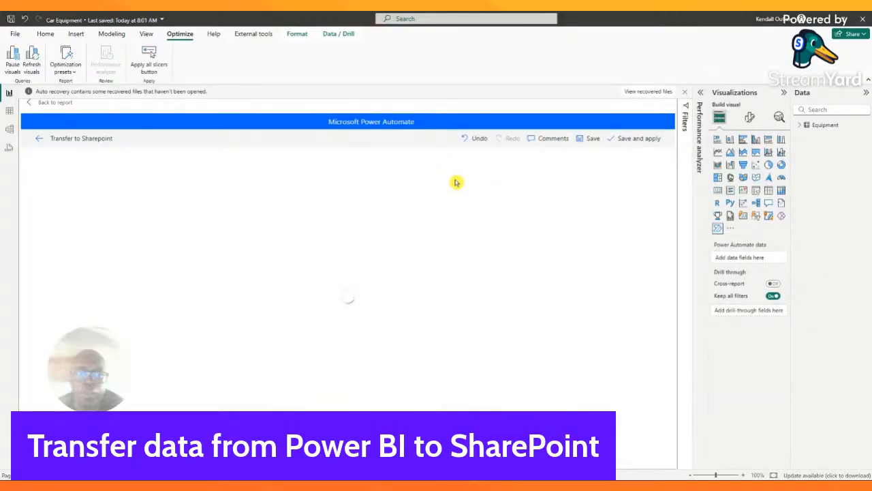
left_click(316, 283)
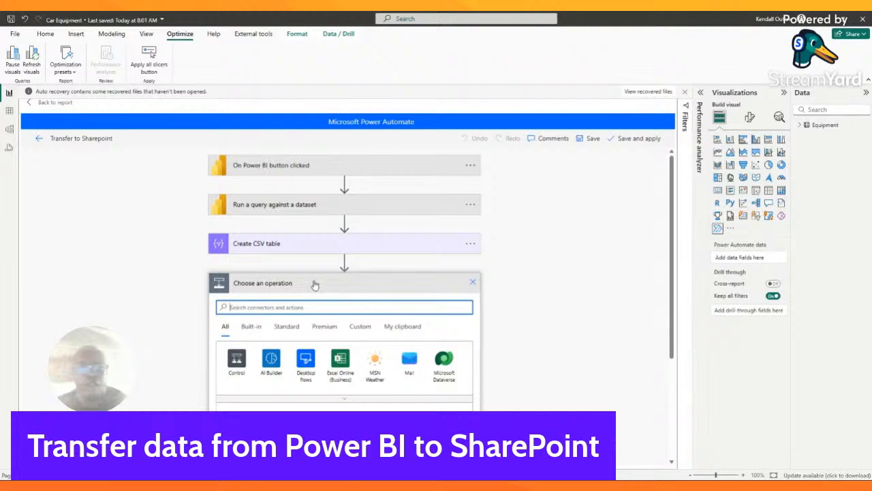
type("sh")
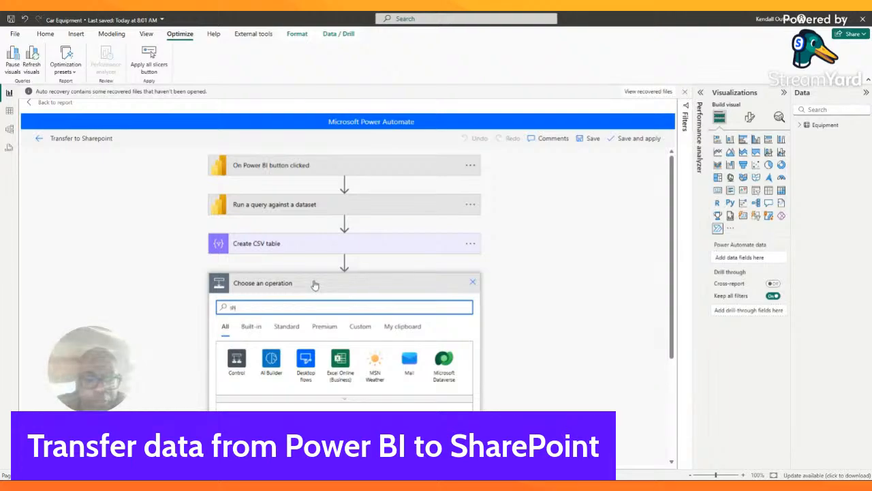
type("arepoint")
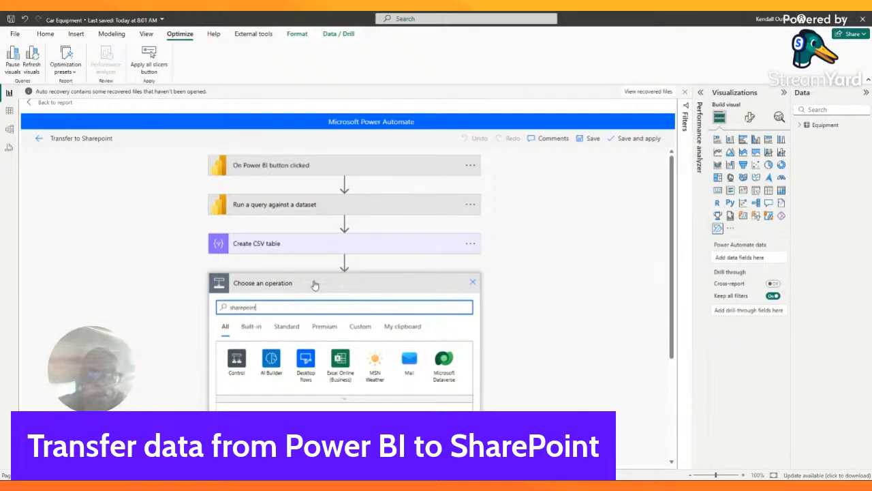
key("BackSpace")
key("BackSpace")
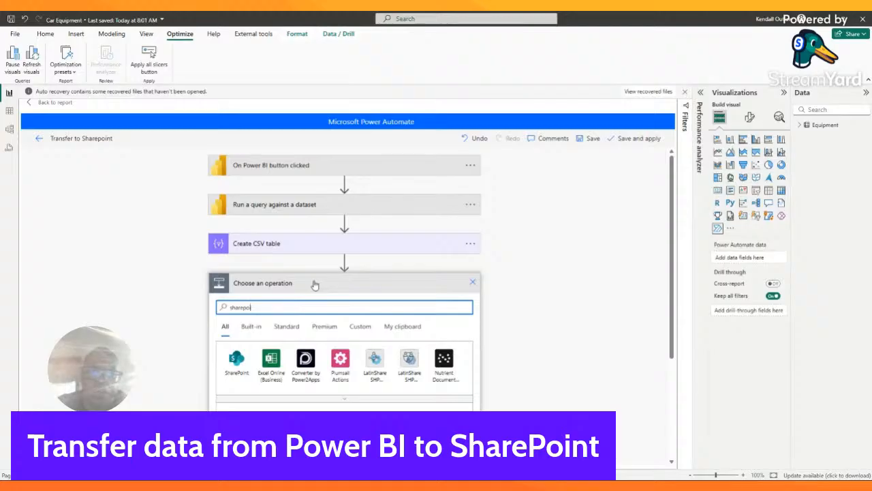
key("BackSpace")
key("BackSpace")
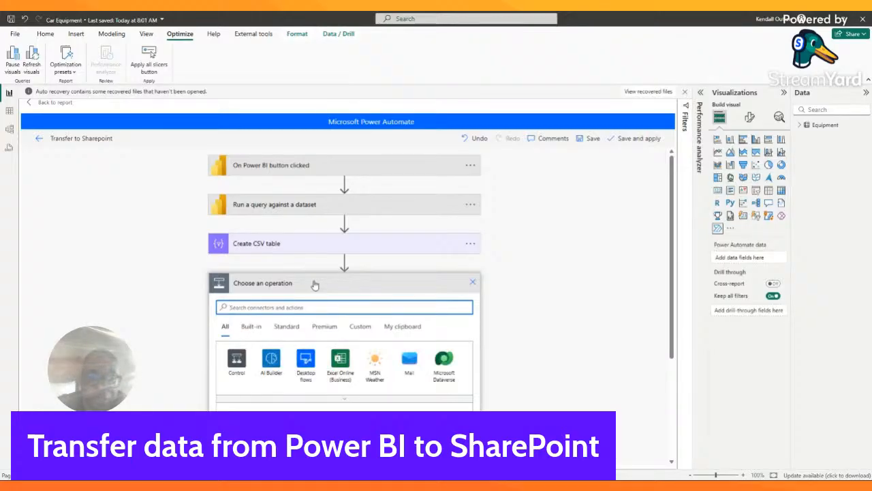
type("json")
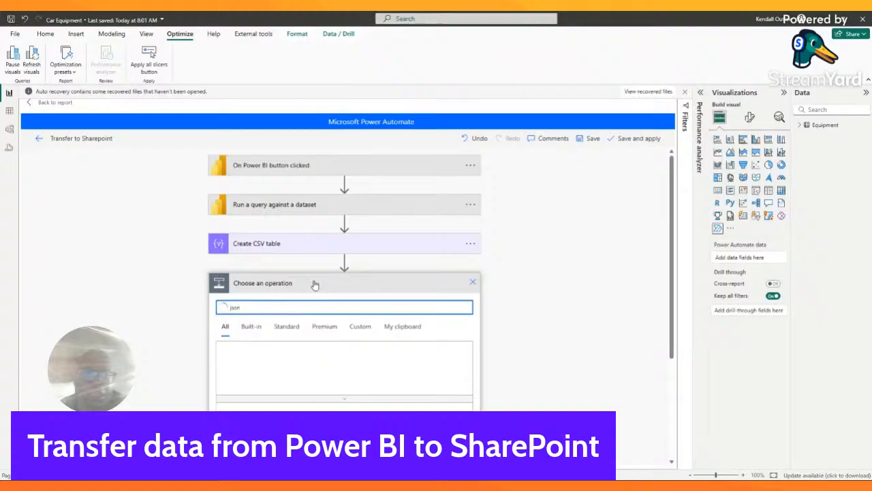
scroll(276, 365, "down", 2)
scroll(276, 365, "down", 2)
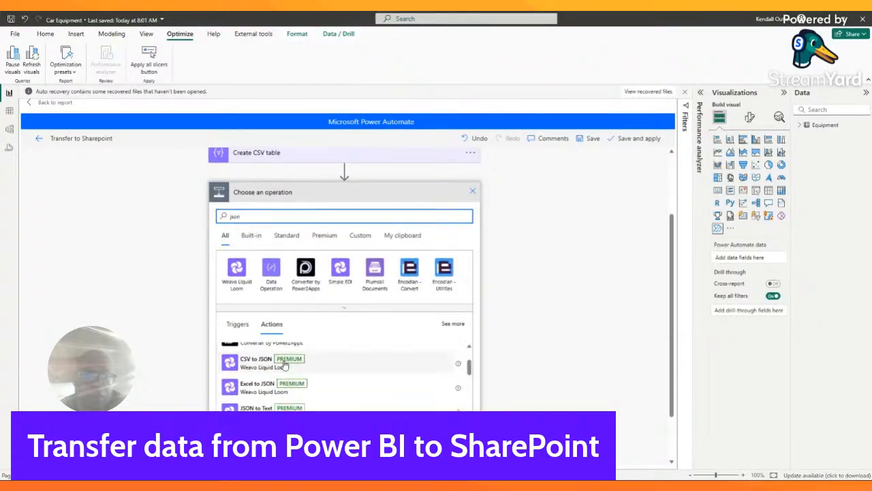
Step: Add a Parse JSON step with First table rows as its Content
left_click(257, 379)
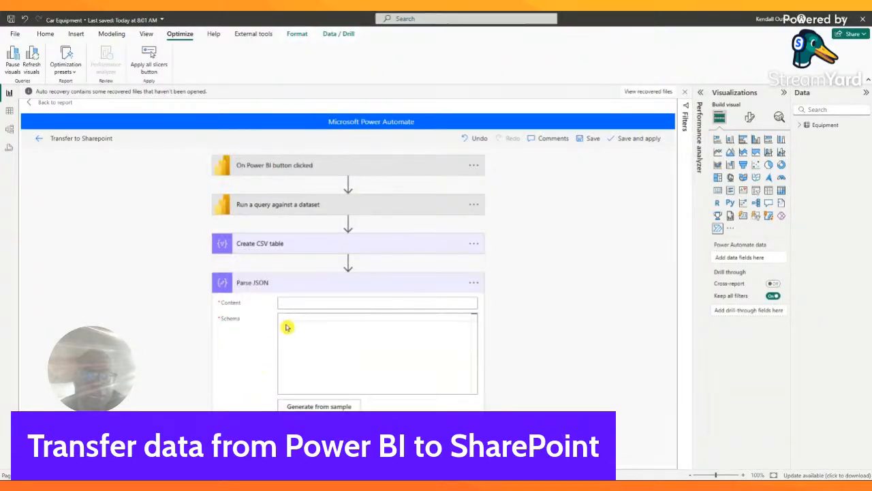
left_click(308, 302)
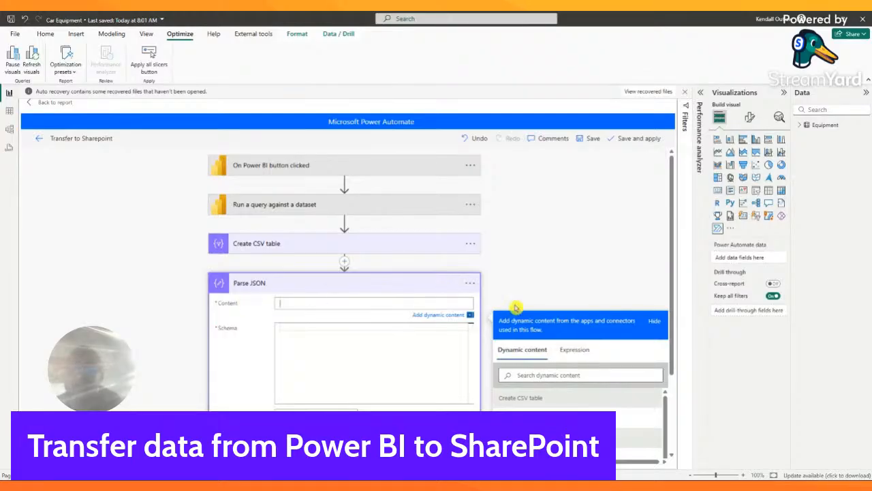
scroll(547, 307, "down", 2)
scroll(548, 318, "up", 1)
scroll(538, 399, "down", 1)
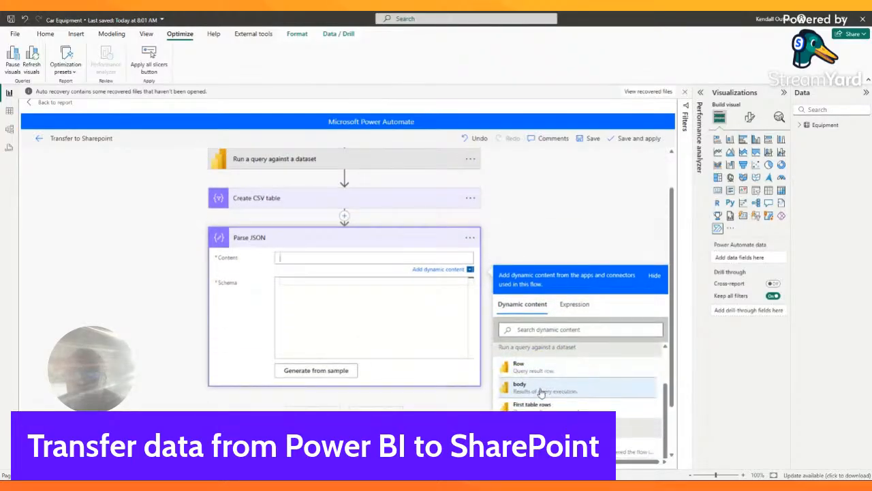
left_click(532, 406)
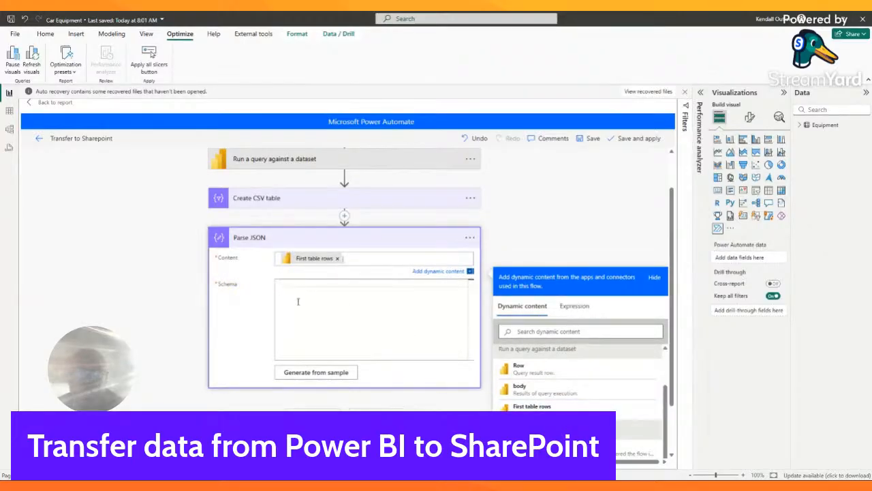
Step: Generate the Parse JSON schema from a pasted sample of Equipment JSON records
left_click(317, 377)
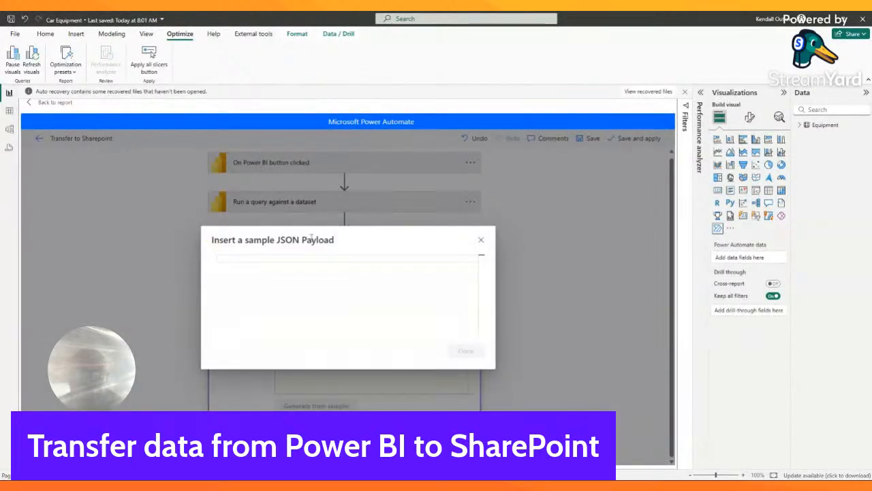
left_click(247, 257)
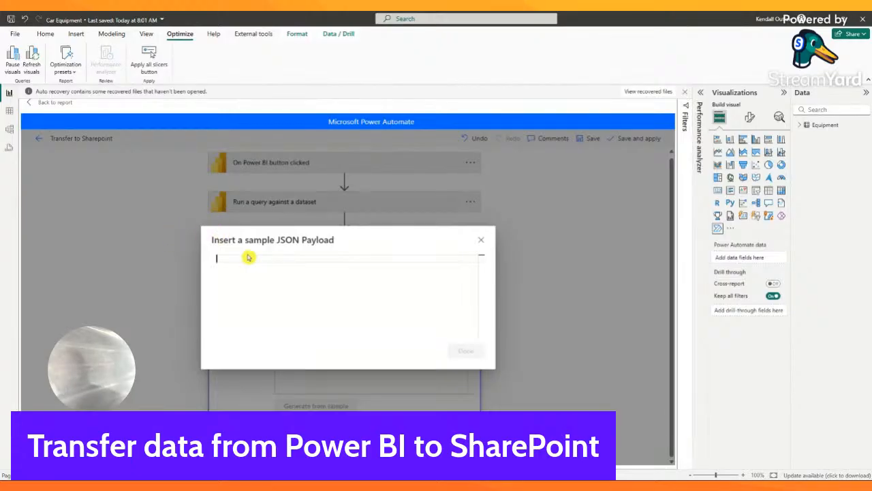
key("ctrl+v")
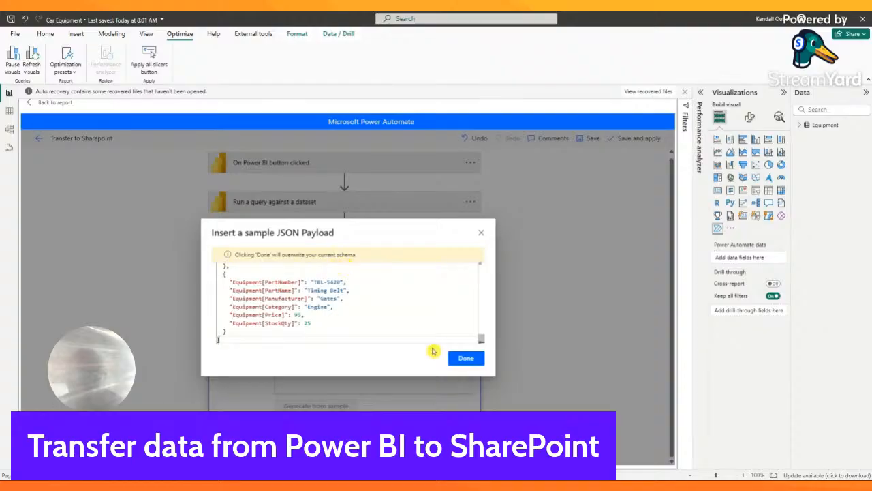
left_click(460, 359)
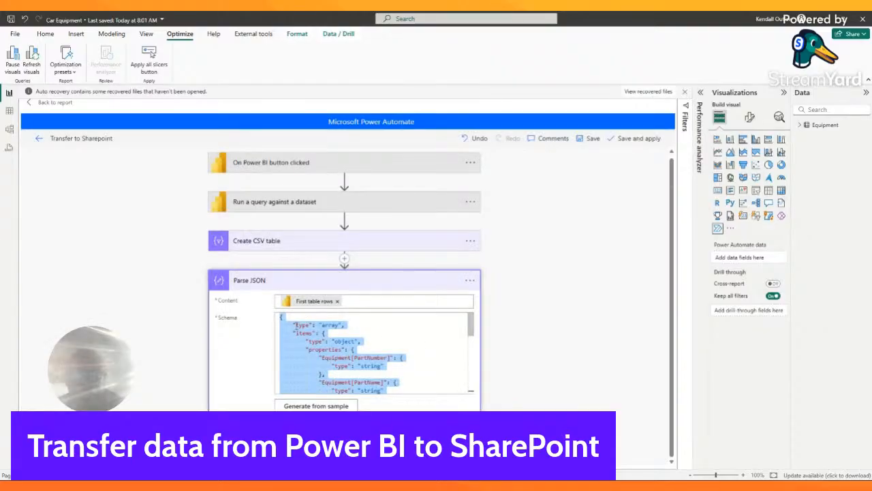
Step: Change the Price and StockQty schema types from "integer" to "number", then collapse Parse JSON
left_click(376, 326)
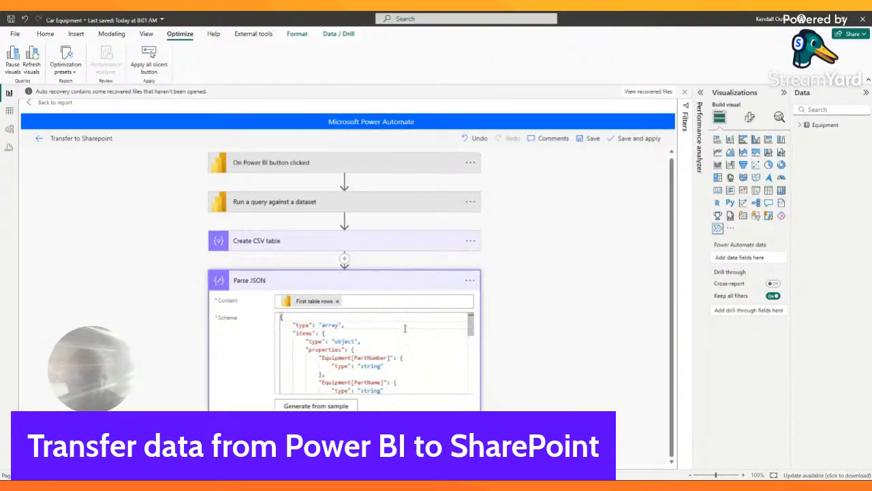
left_click_drag(470, 321, 473, 351)
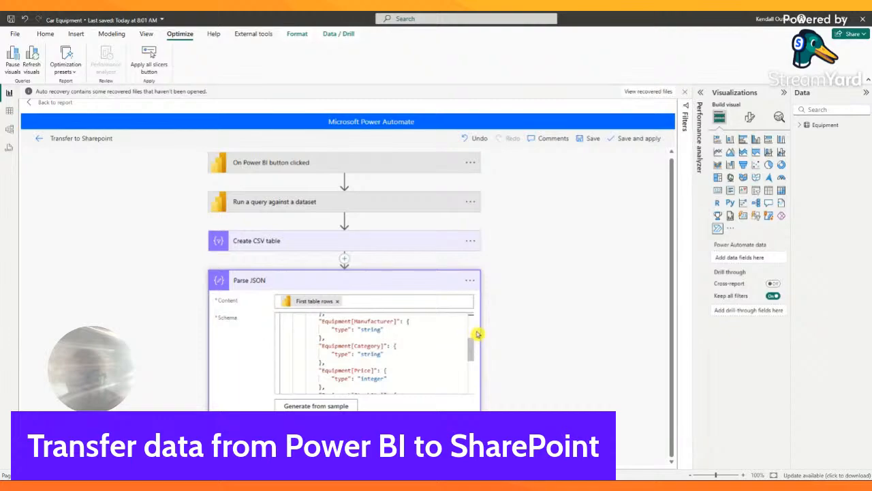
mouse_move(471, 347)
left_mouse_down()
mouse_move(471, 334)
mouse_move(471, 355)
left_mouse_up()
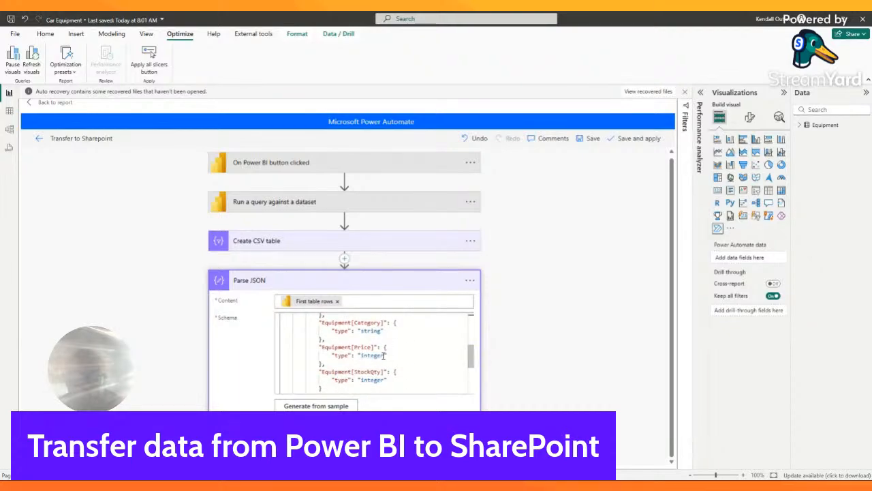
left_click_drag(386, 354, 363, 355)
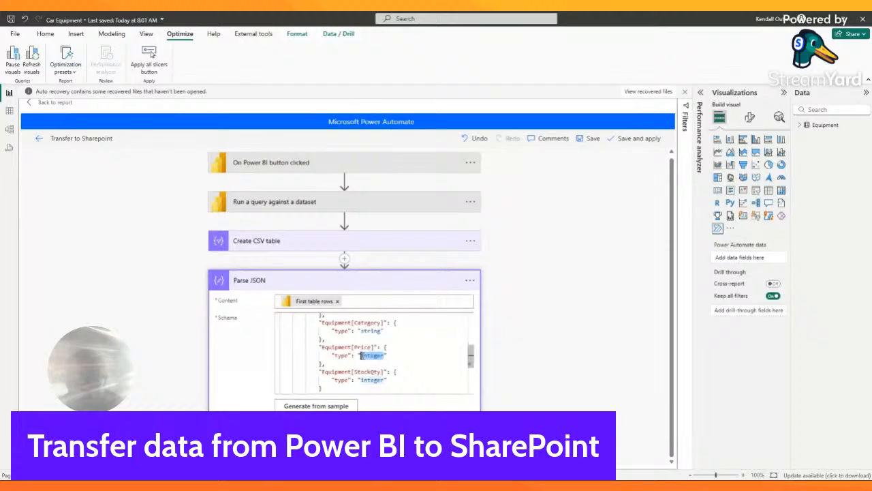
type("n")
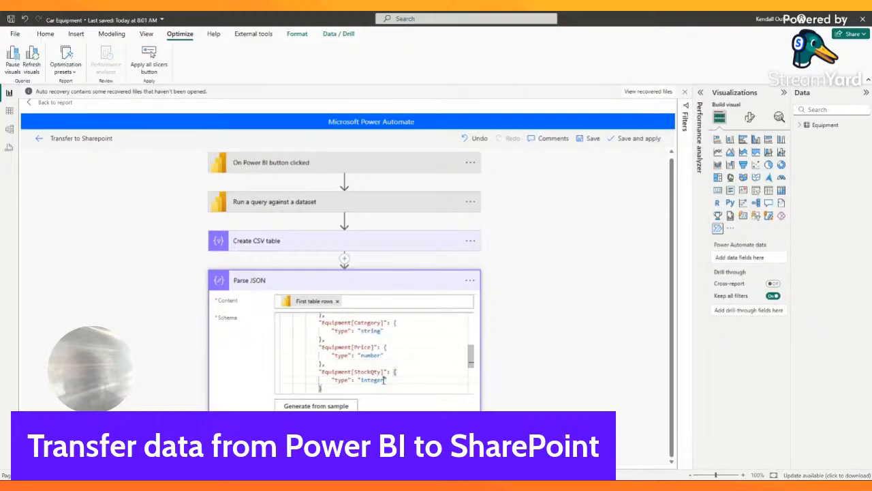
left_click_drag(386, 379, 363, 380)
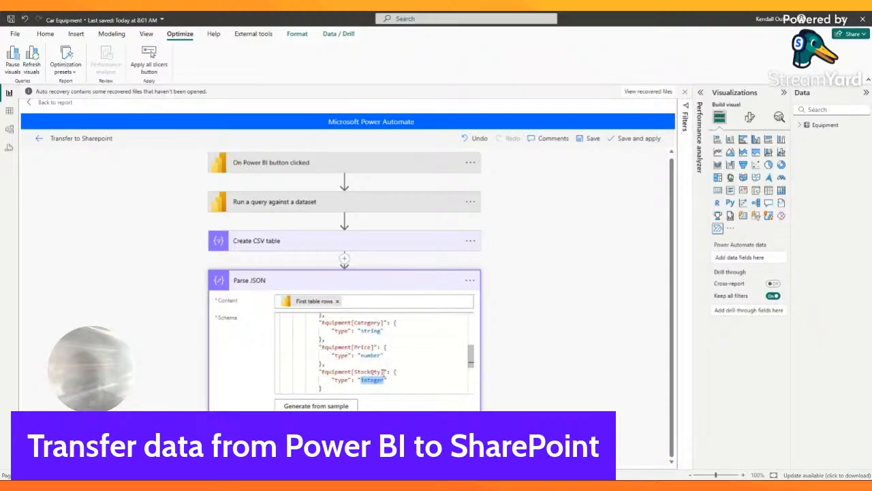
type("num")
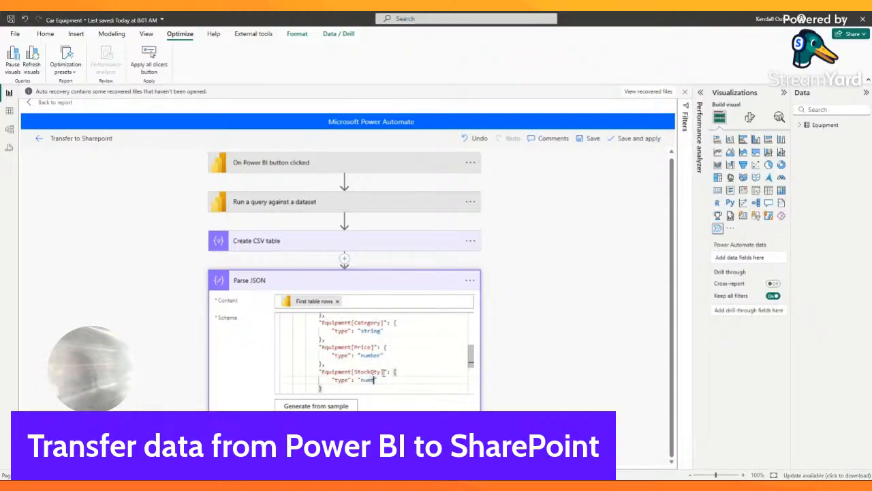
type("ber")
left_click_drag(469, 351, 462, 323)
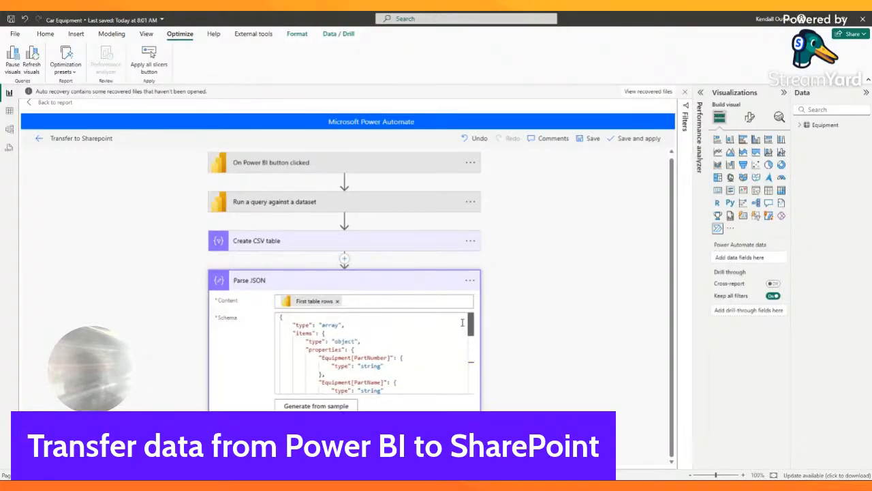
left_click(381, 281)
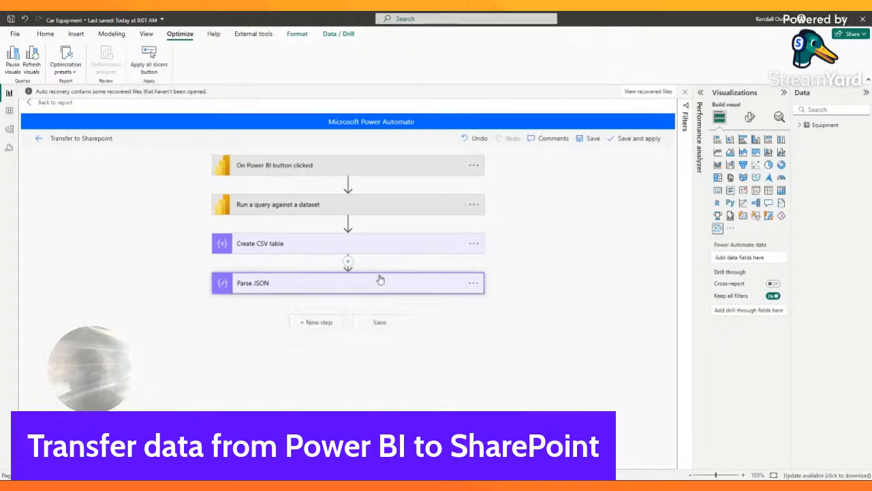
Step: Search 'sharepoint' and add the SharePoint Create item action after Parse JSON
left_click(318, 320)
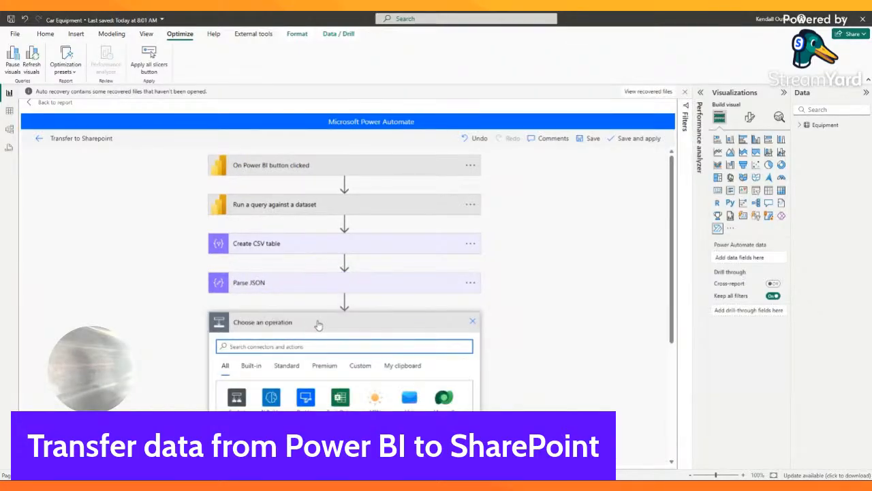
type("sharer")
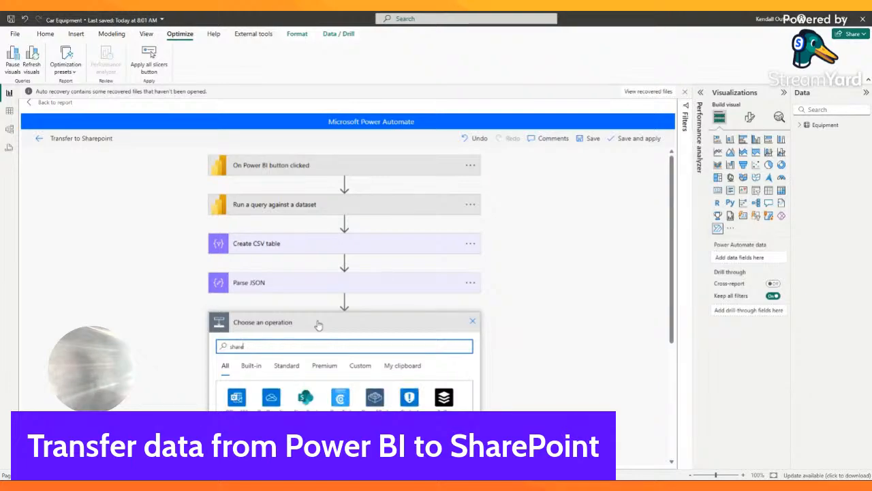
key("BackSpace")
type("point")
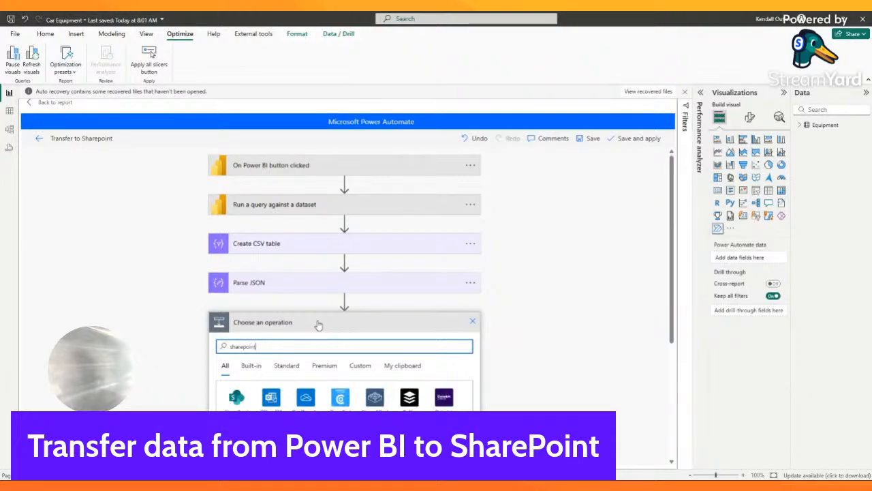
scroll(284, 358, "down", 2)
left_click(238, 313)
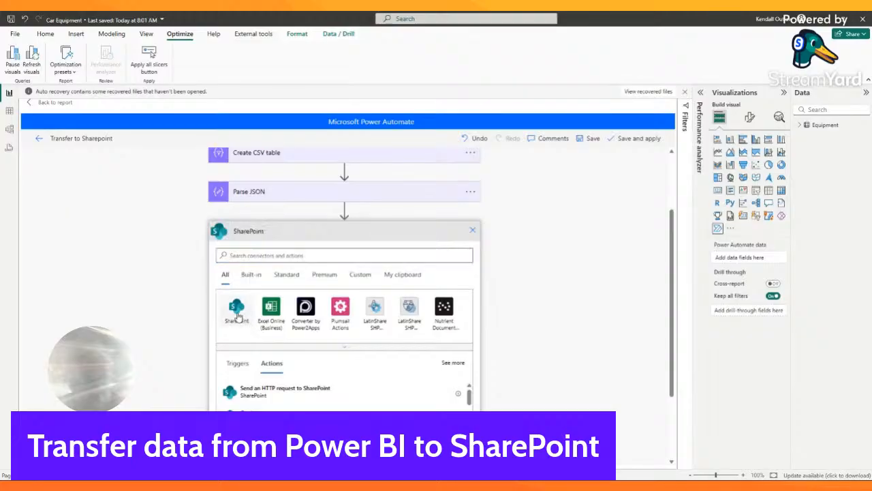
scroll(300, 385, "down", 3)
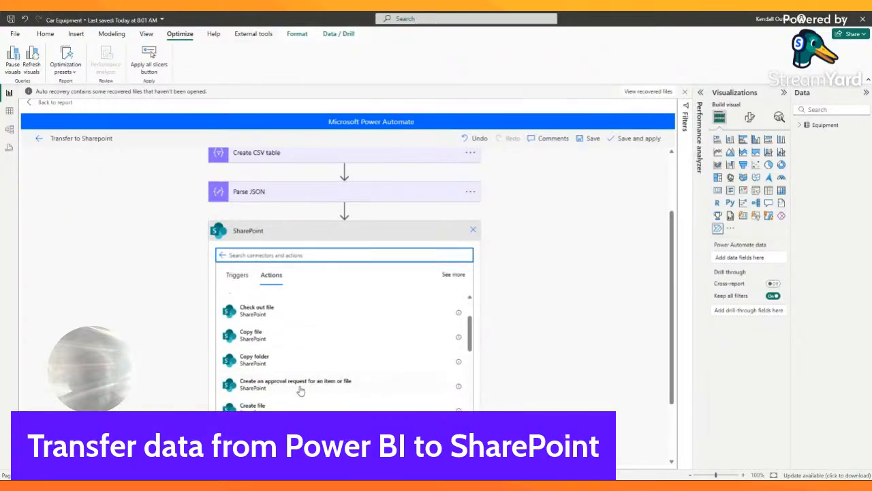
scroll(263, 402, "down", 2)
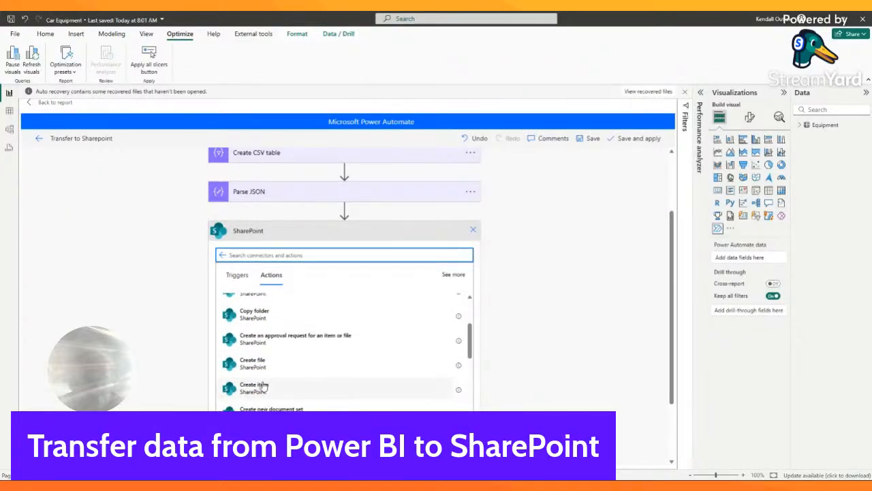
left_click(255, 388)
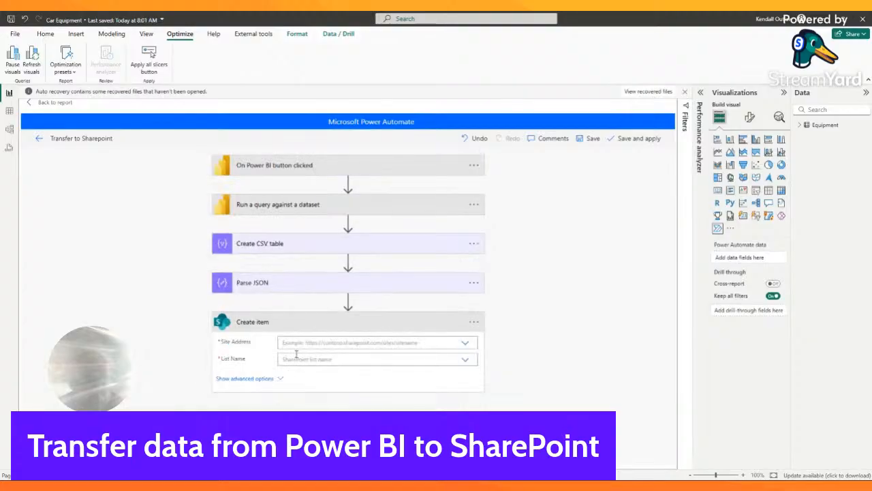
Step: Point the Create item step at the Test SharePoint site and the Car Equipment list
left_click(464, 343)
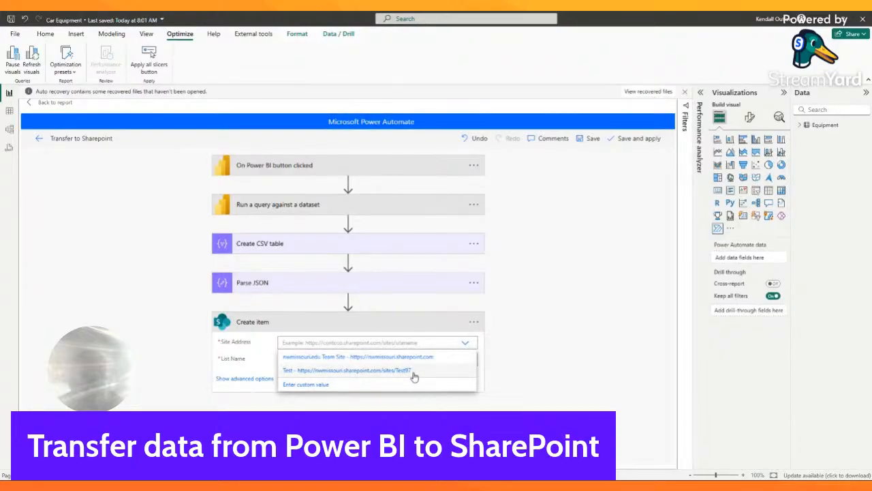
left_click(413, 371)
left_click(466, 361)
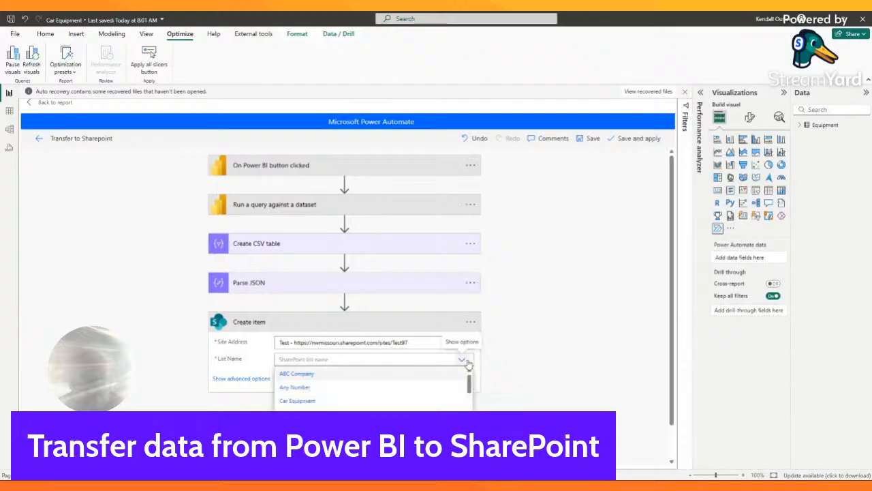
left_click(300, 401)
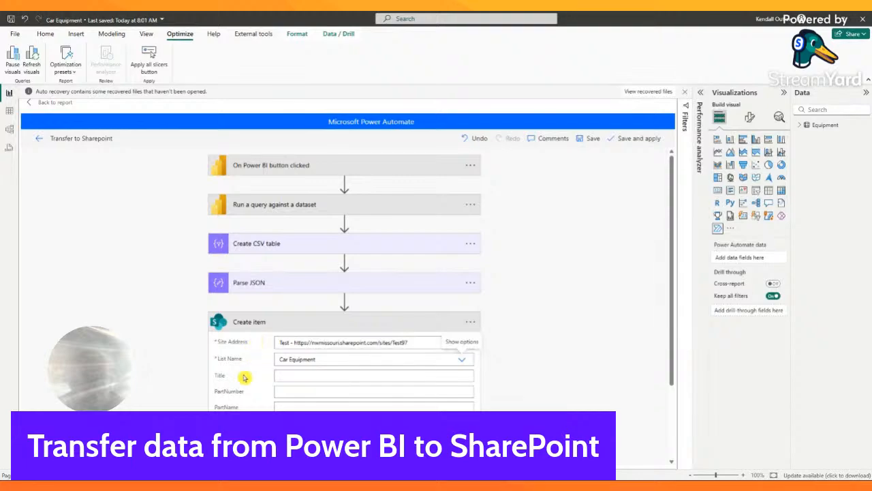
Step: Start filling Create item's Title field from dynamic content
scroll(253, 357, "down", 2)
scroll(267, 303, "up", 1)
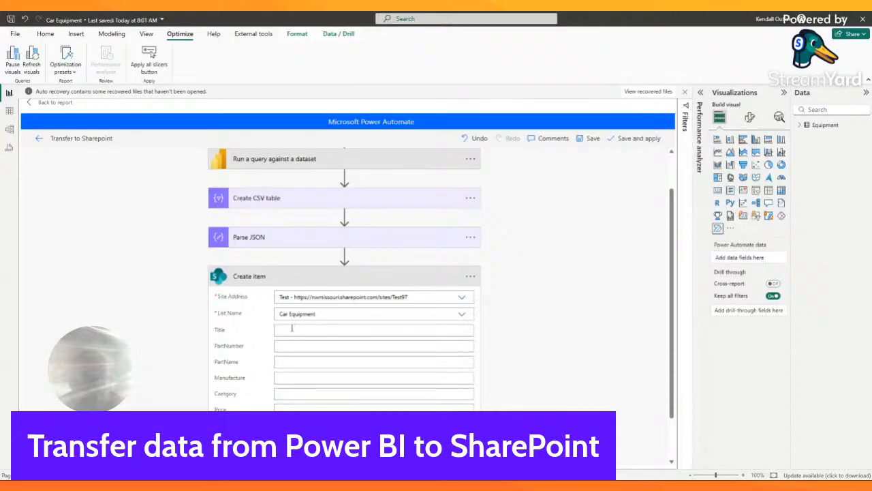
left_click(287, 330)
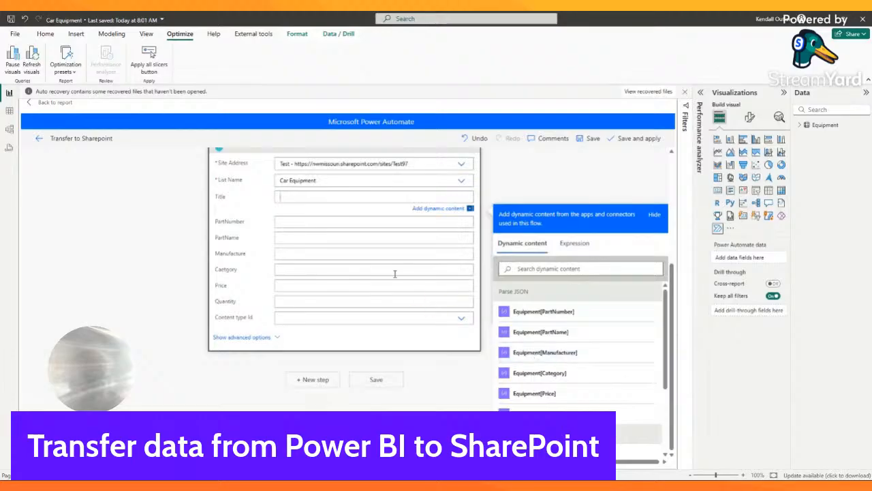
Step: Fill PartNumber with Equipment[PartNumber], which wraps Create item in an Apply to each loop over Body
left_click(286, 223)
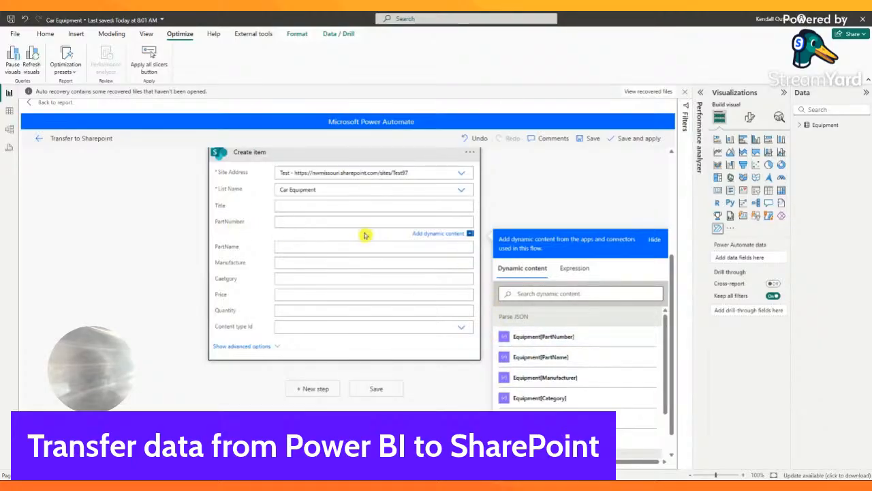
left_click(540, 338)
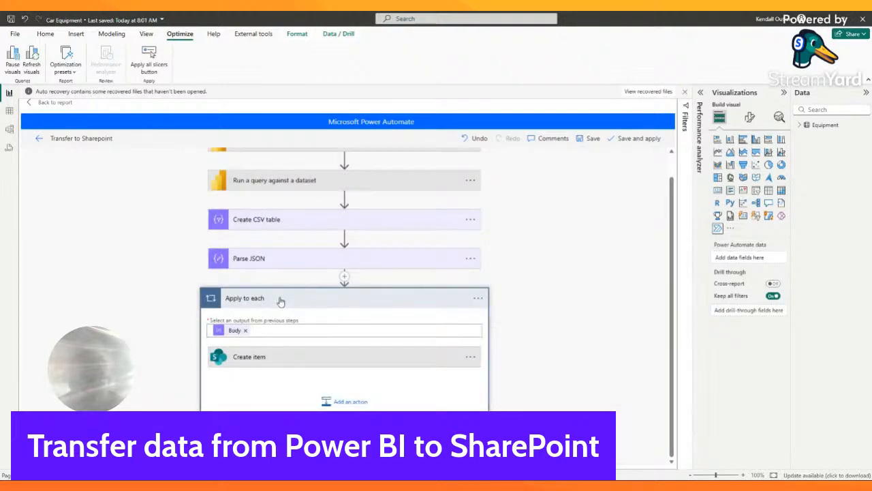
Step: Expand Create item inside the loop and fill PartName and Manufacture with Equipment[PartName] and Equipment[Manufacturer]
left_click(286, 361)
scroll(355, 315, "up", 1)
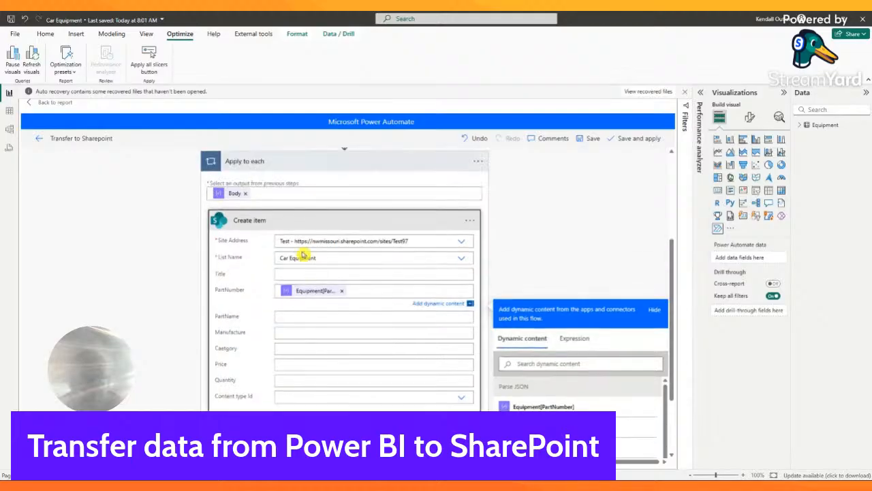
left_click(286, 317)
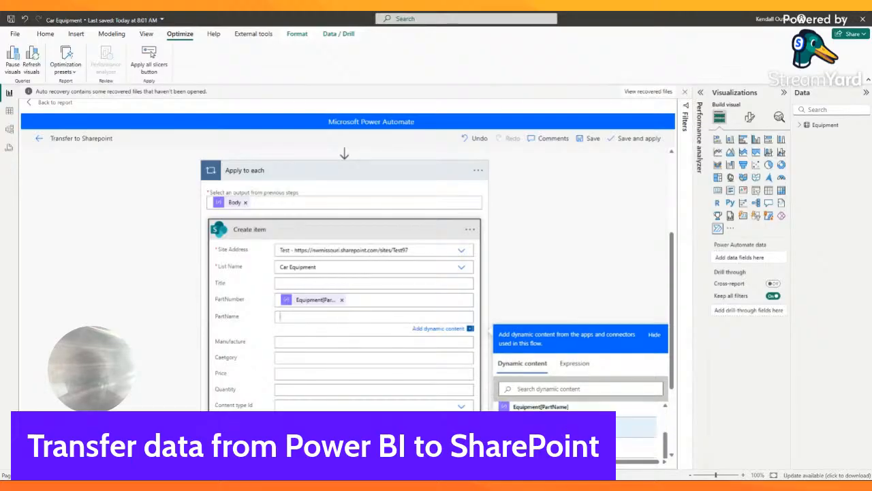
left_click(540, 406)
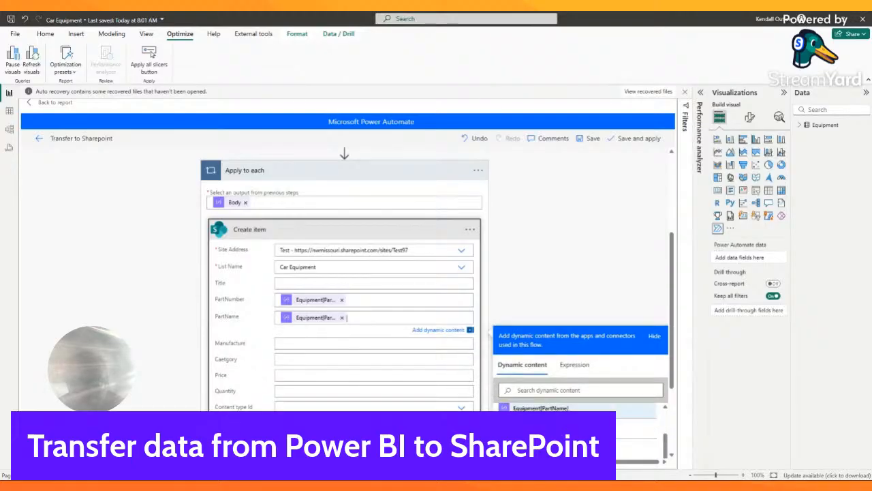
left_click(301, 341)
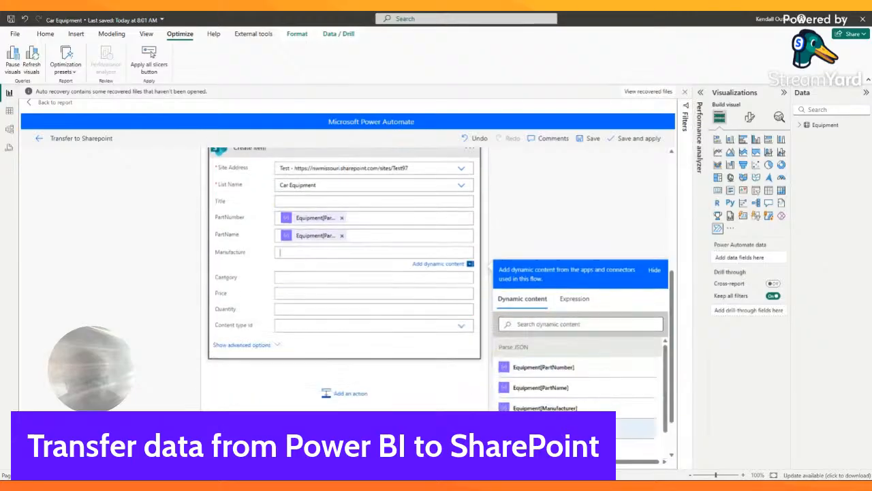
left_click(545, 408)
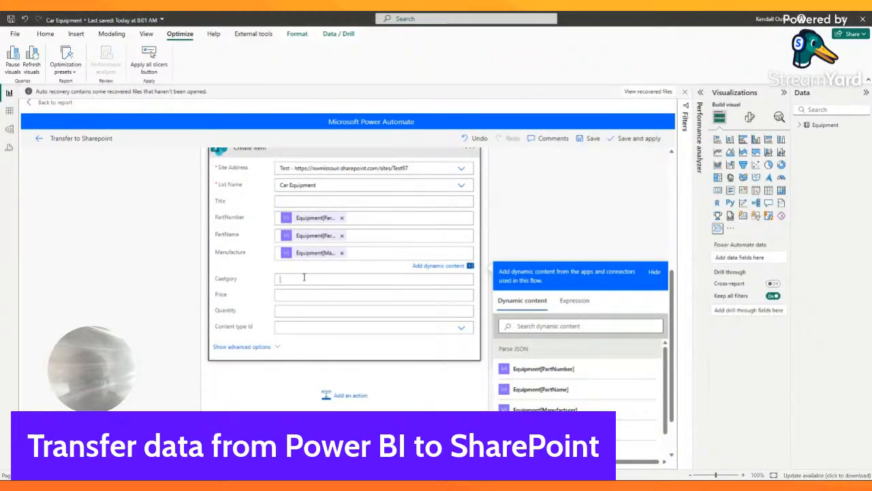
Step: Fill category, Price and Quantity with Equipment[Category], Equipment[Price] and Equipment[StockQty]
left_click(590, 455)
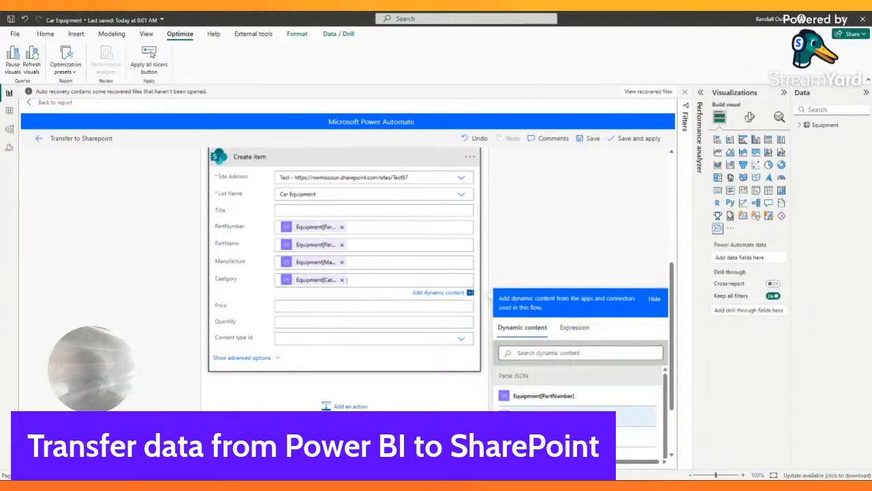
left_click(297, 306)
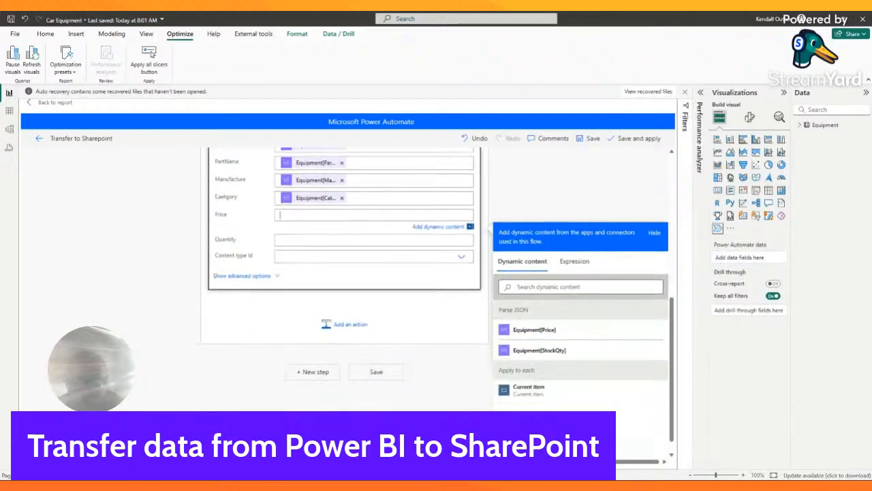
left_click(553, 331)
left_click(317, 243)
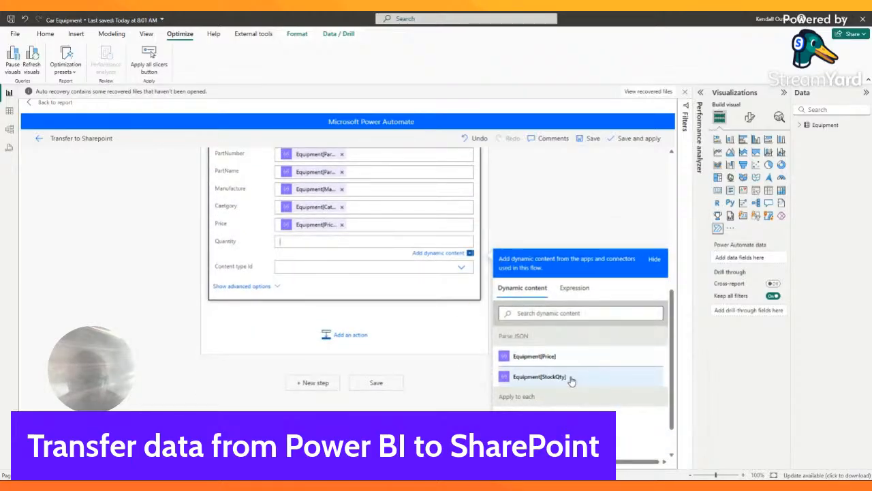
left_click(570, 378)
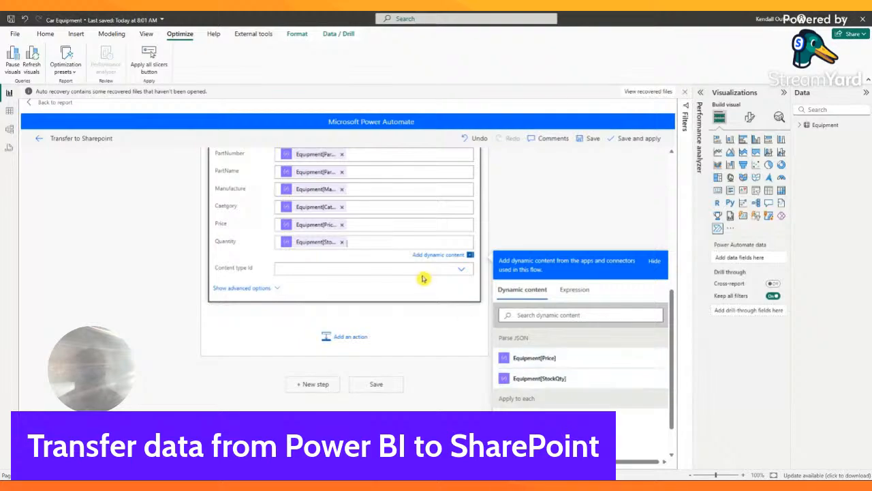
scroll(394, 264, "up", 2)
scroll(379, 276, "down", 3)
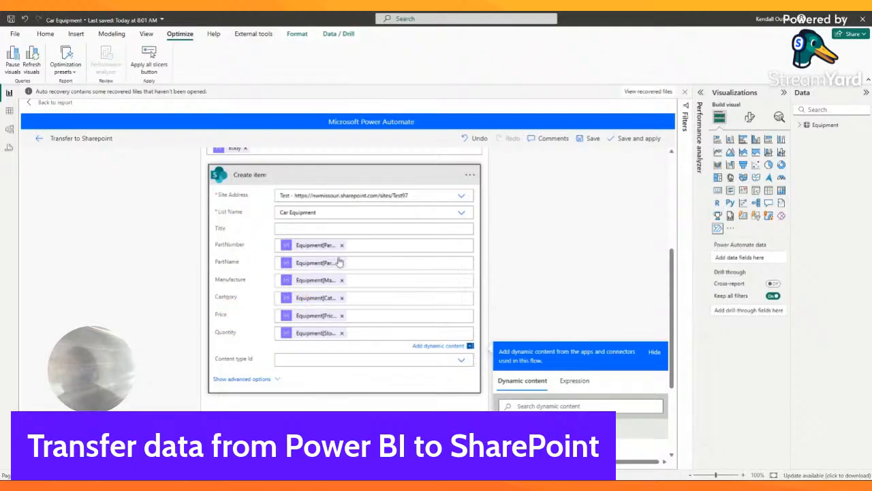
scroll(334, 265, "up", 3)
scroll(422, 272, "down", 2)
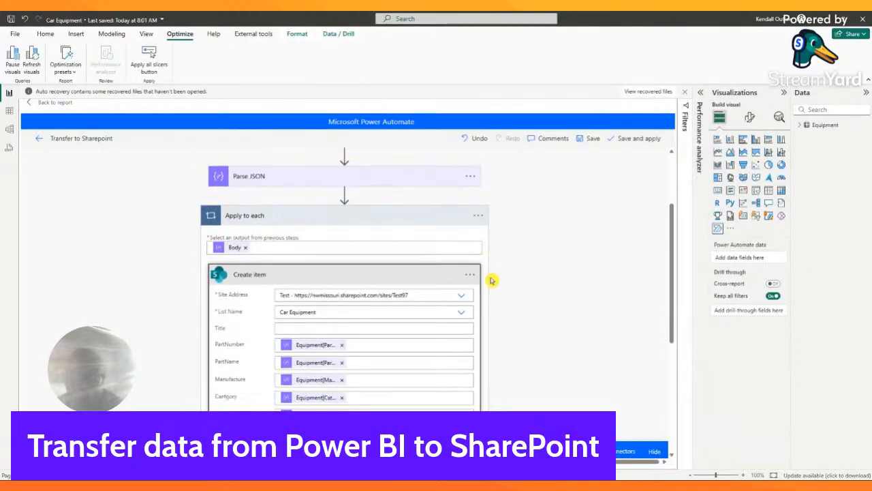
scroll(564, 241, "down", 2)
scroll(564, 238, "up", 5)
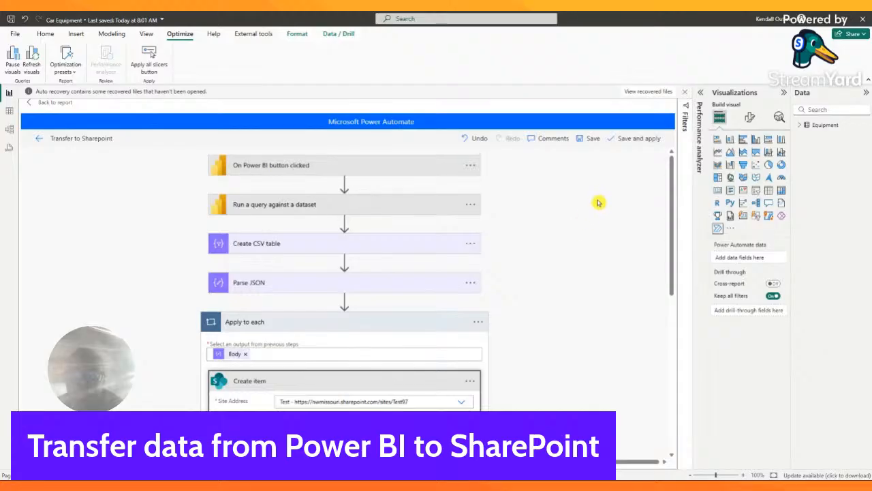
Step: Save the 'Transfer to Sharepoint' flow, apply it to the button, and go to its details page
left_click(628, 139)
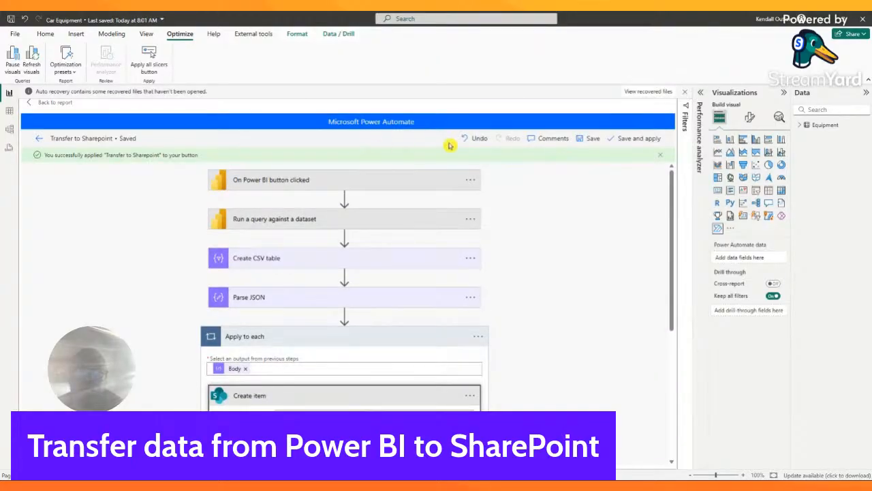
left_click(590, 138)
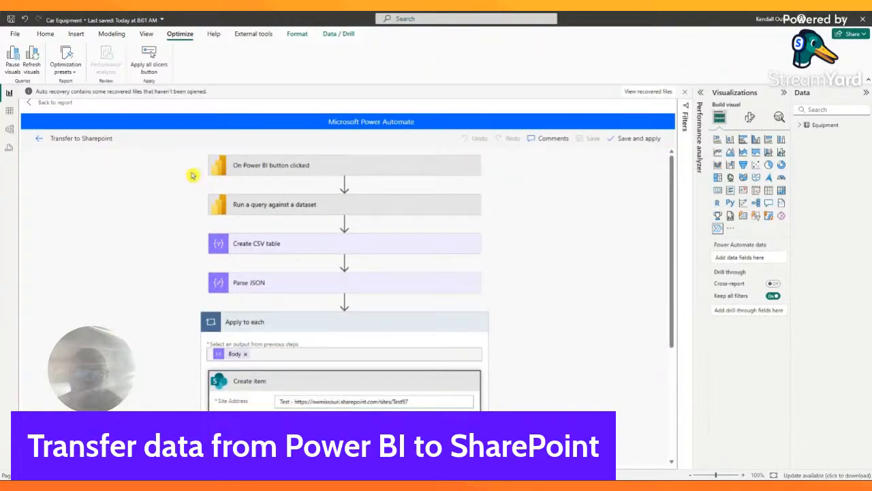
left_click(38, 138)
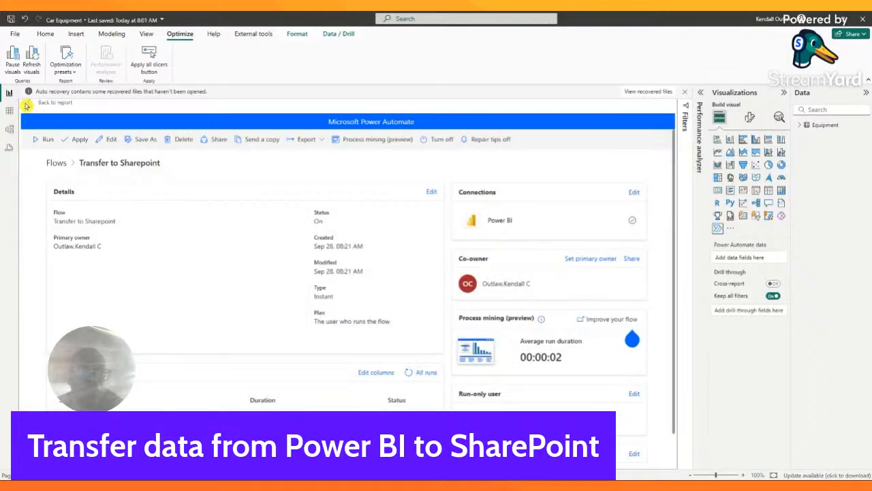
Step: Return to the Car Equipment report, reselect the green Export button, and restore down the window
left_click(30, 106)
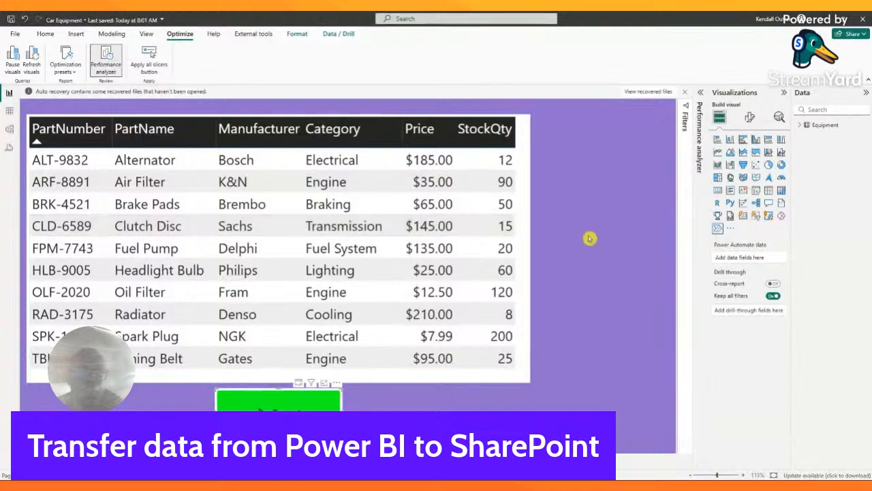
left_click(616, 291)
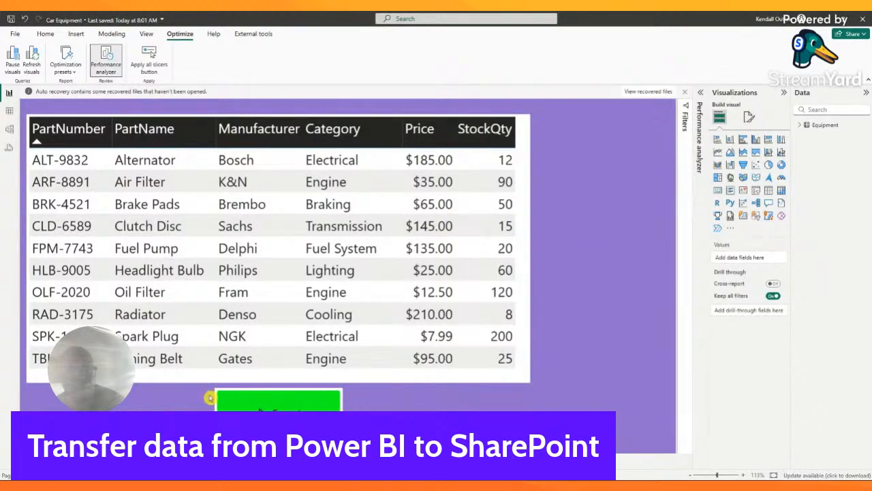
left_click(235, 407)
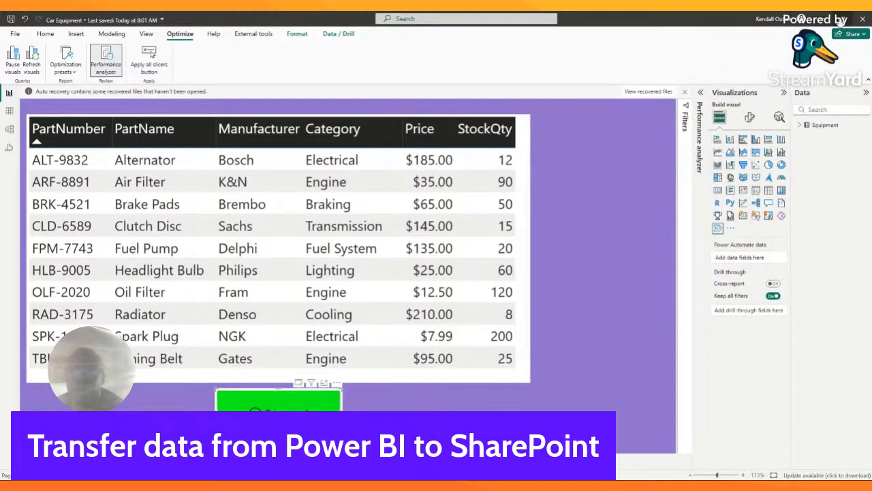
left_click(842, 21)
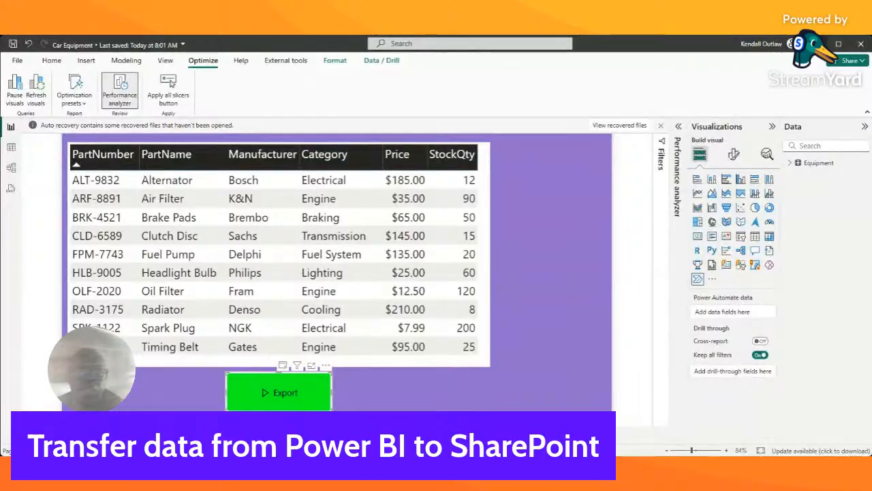